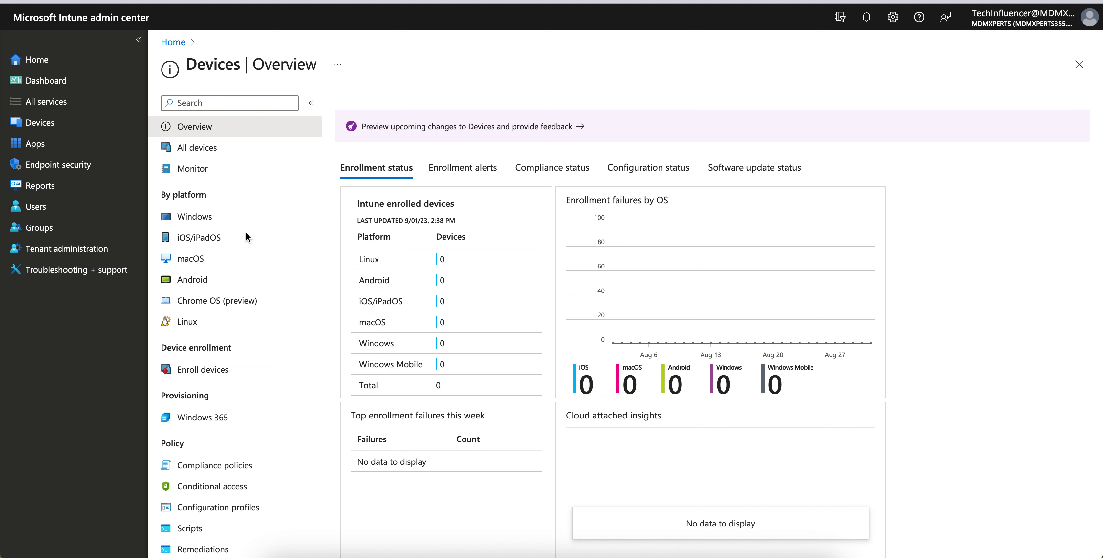
- Open the configuration profiles list for iOS/iPadOS devices
click(237, 236)
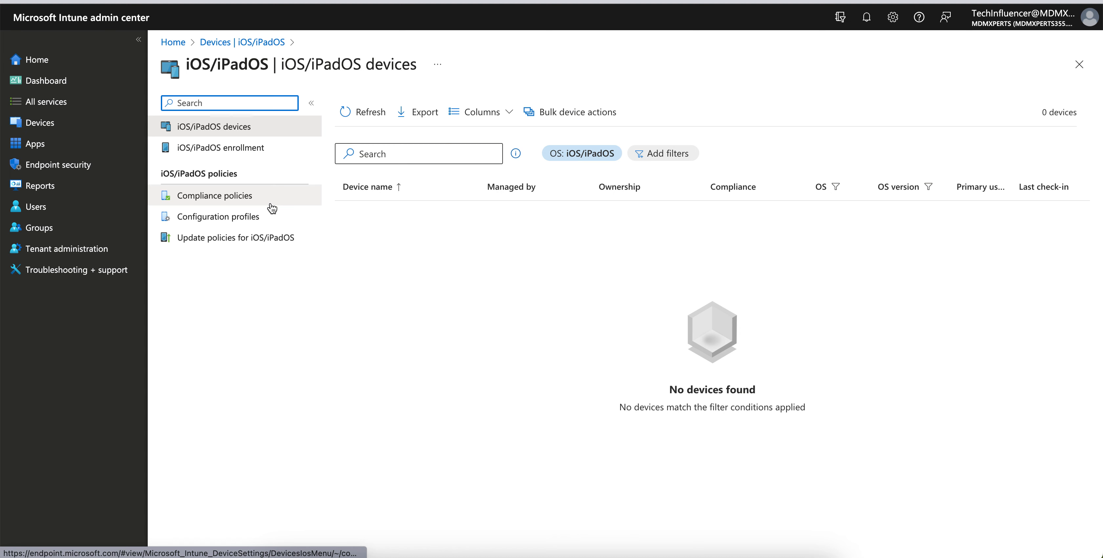
click(265, 235)
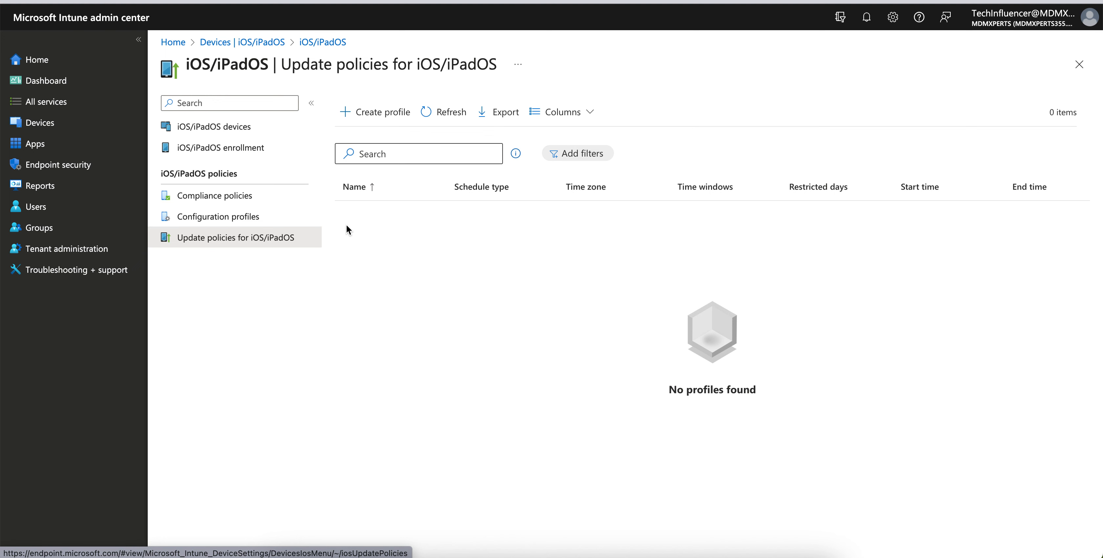
click(275, 218)
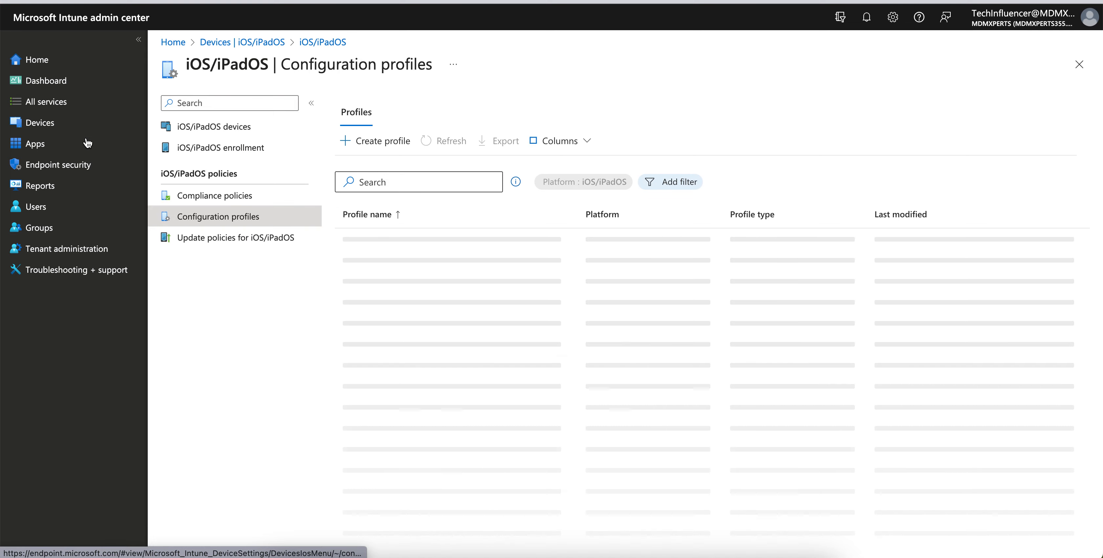
click(60, 123)
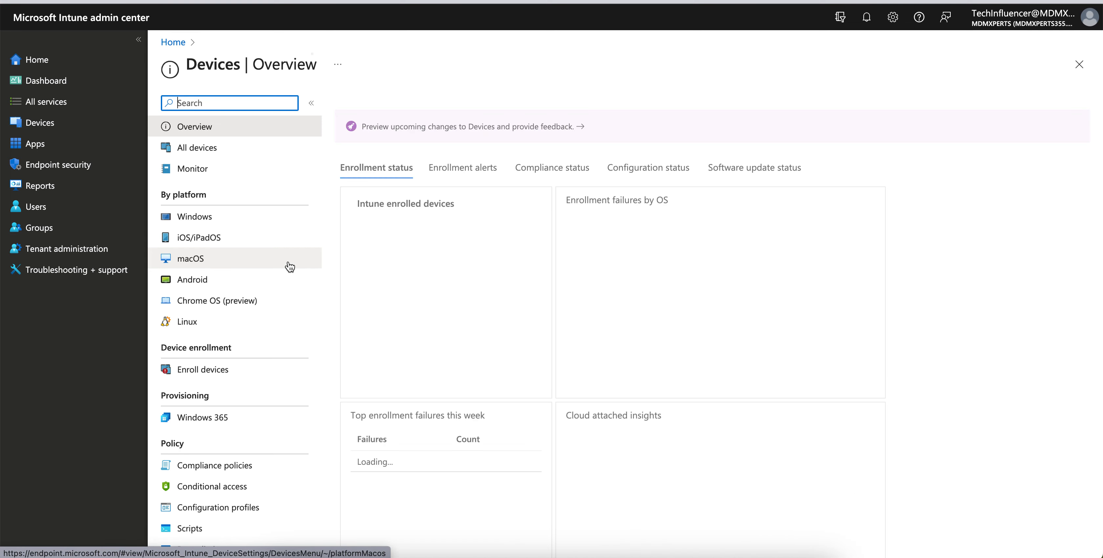
click(289, 238)
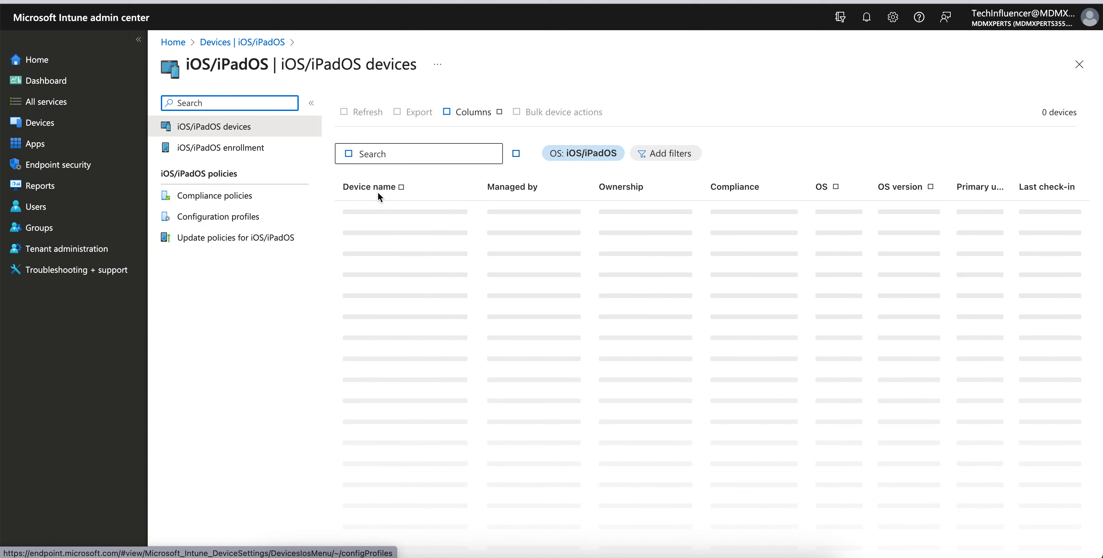
click(276, 216)
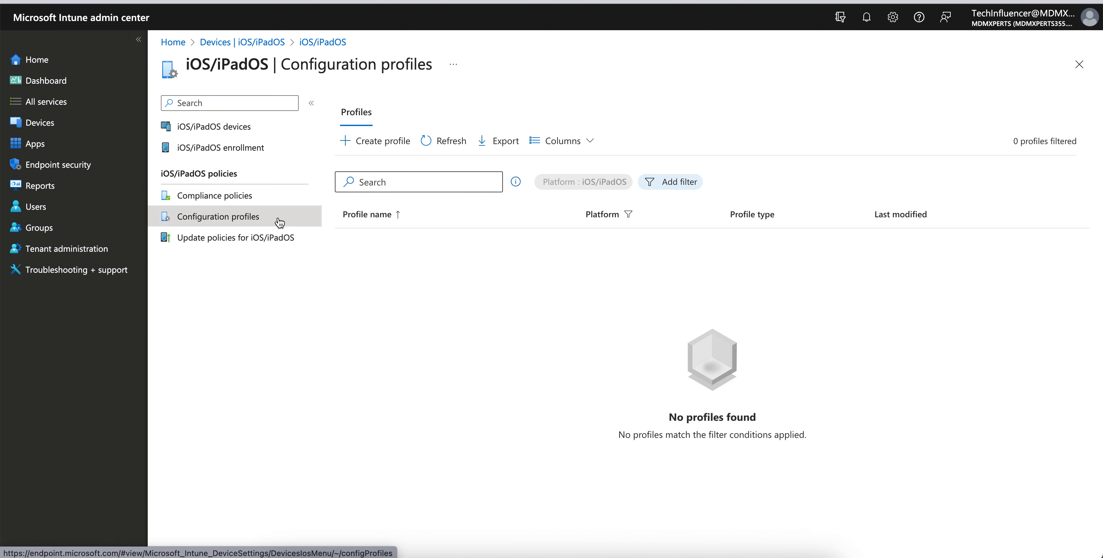
- Create an iOS/iPadOS configuration profile from the Edition upgrade and mode switch template
click(384, 152)
click(799, 148)
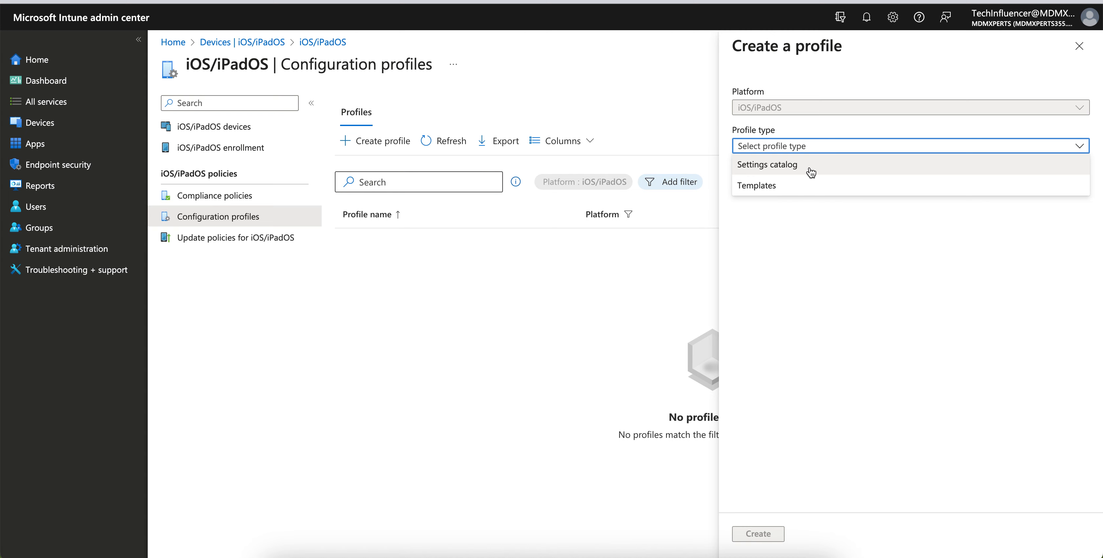
click(795, 184)
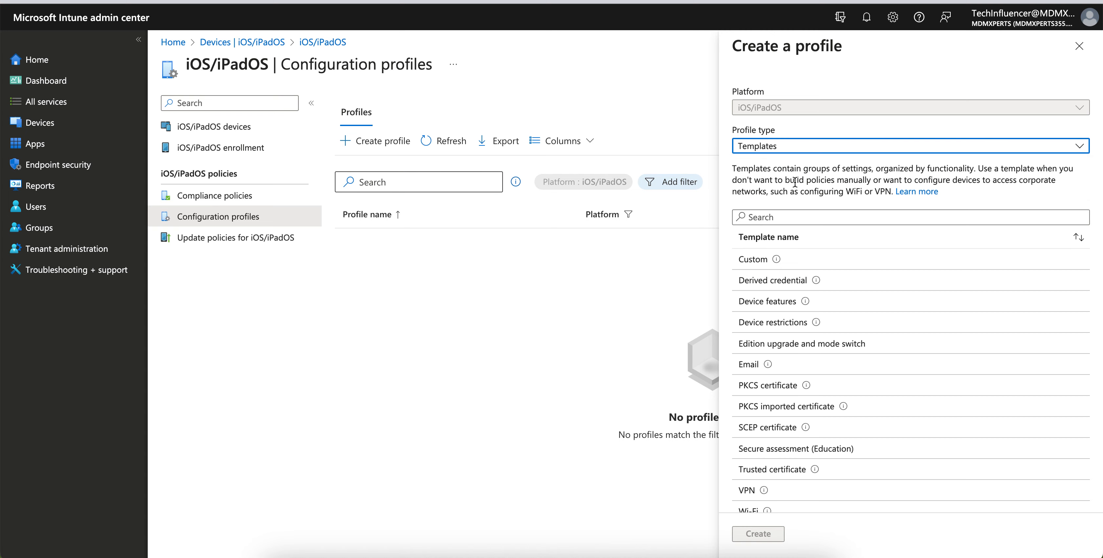
scroll(908, 313, down, 1)
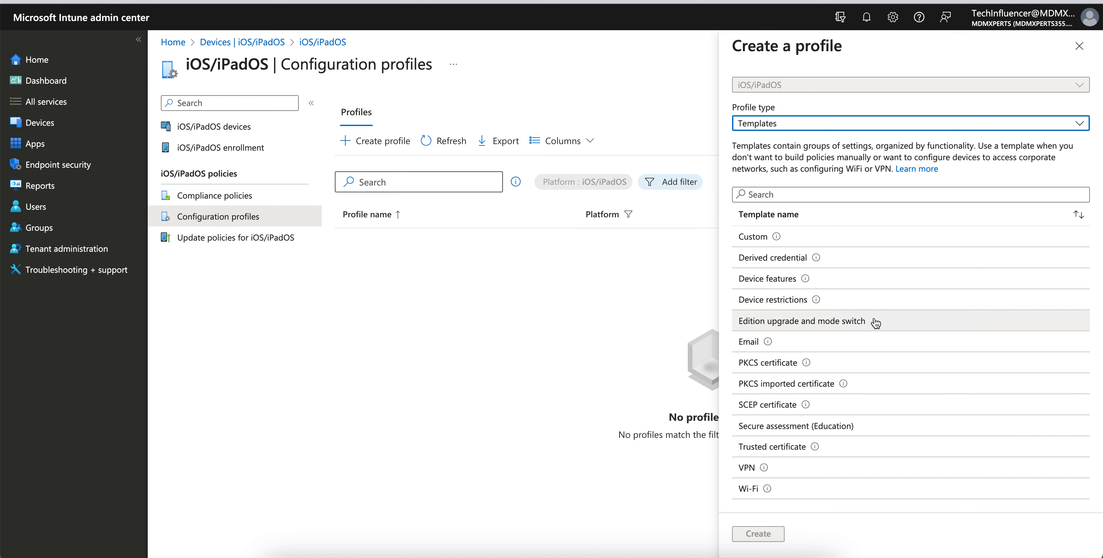
click(803, 327)
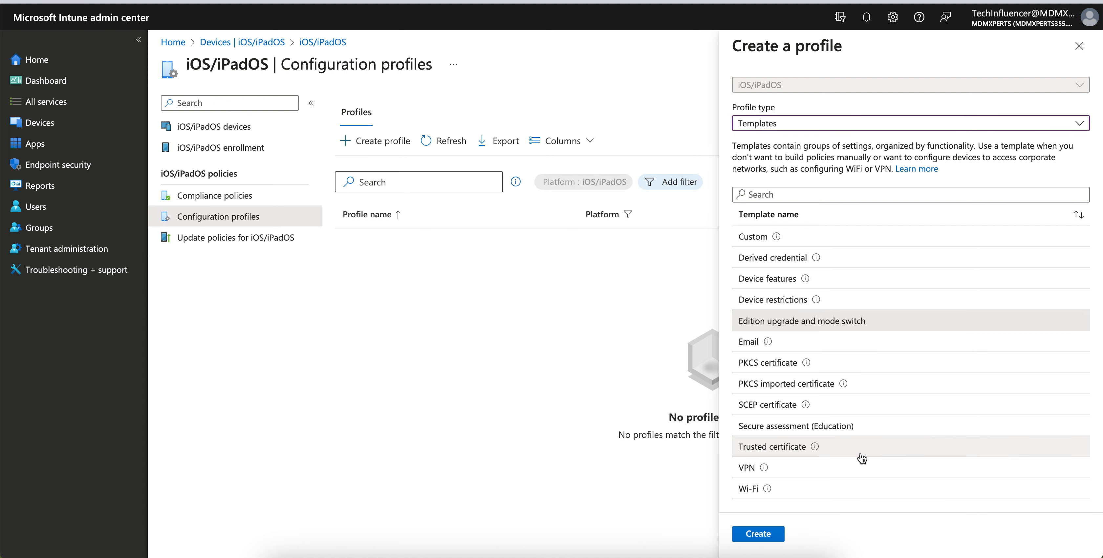
click(759, 535)
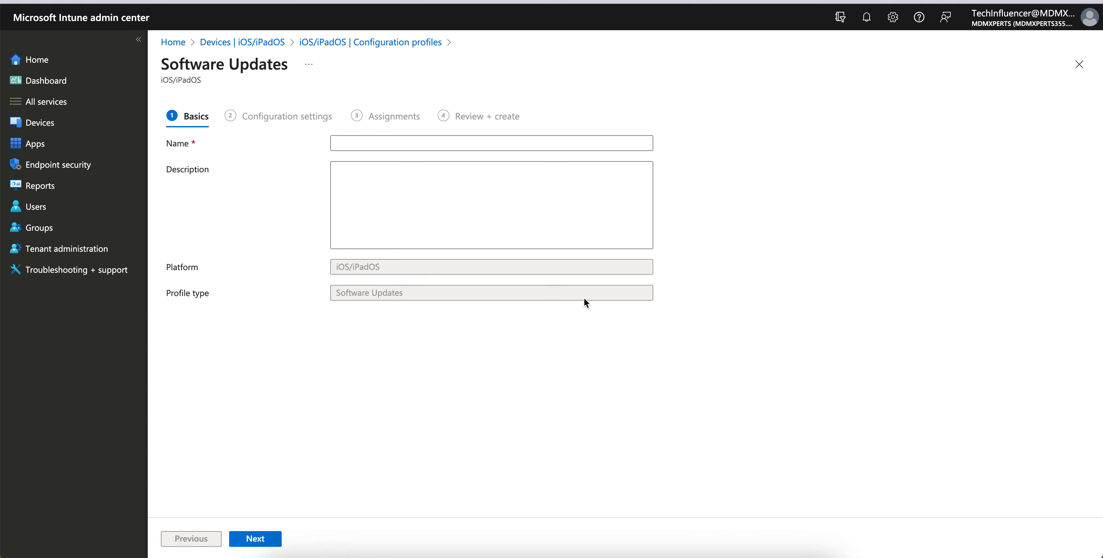
- Name the profile "Delaying Software updates for iOS Supervised device" and continue to the configuration settings
click(408, 146)
text(tt)
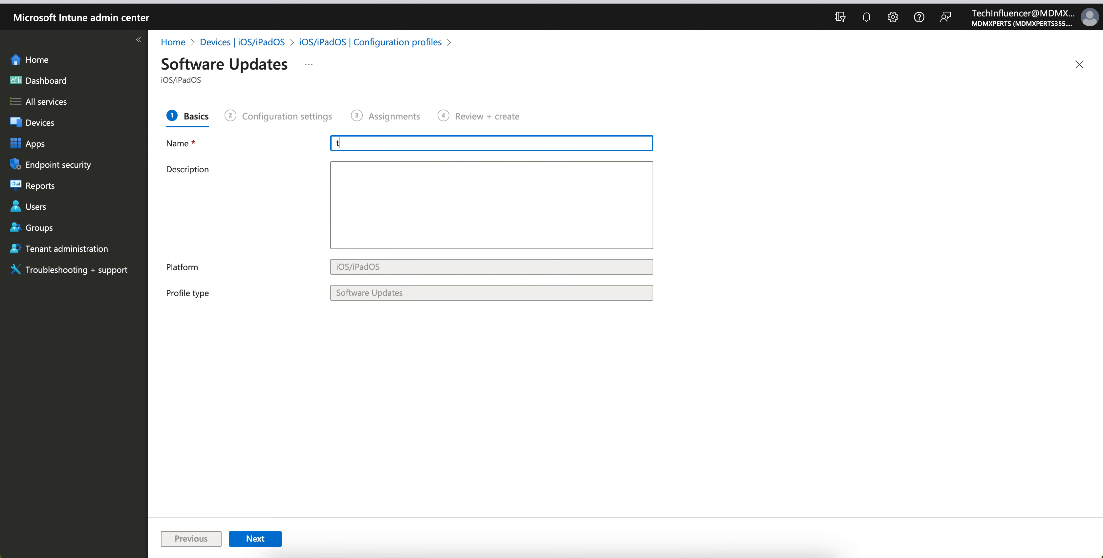
click(355, 148)
drag(355, 148, 322, 145)
text(Delaying Software updates for iOS device)
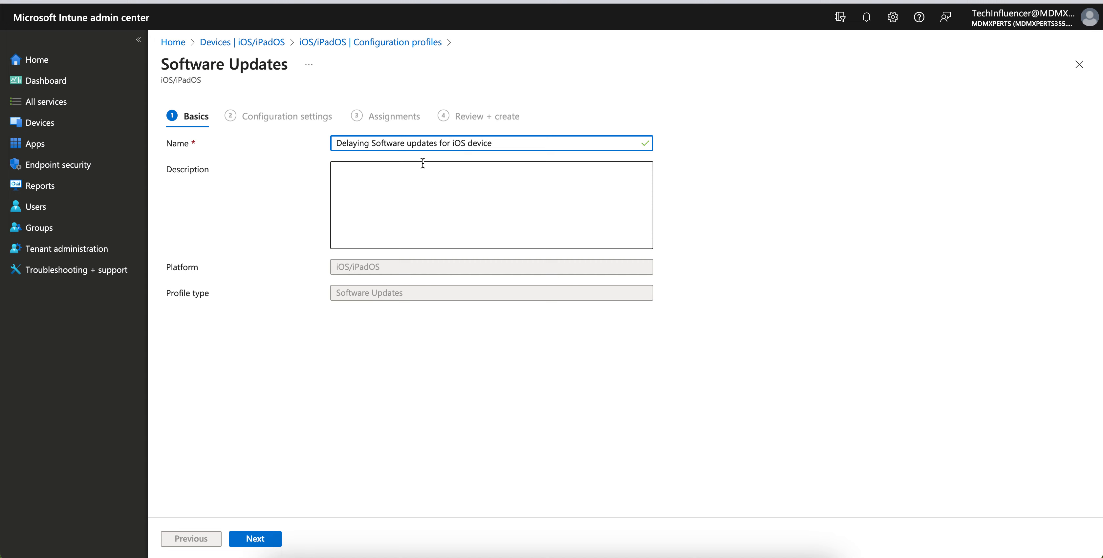
click(467, 144)
text(Supervis)
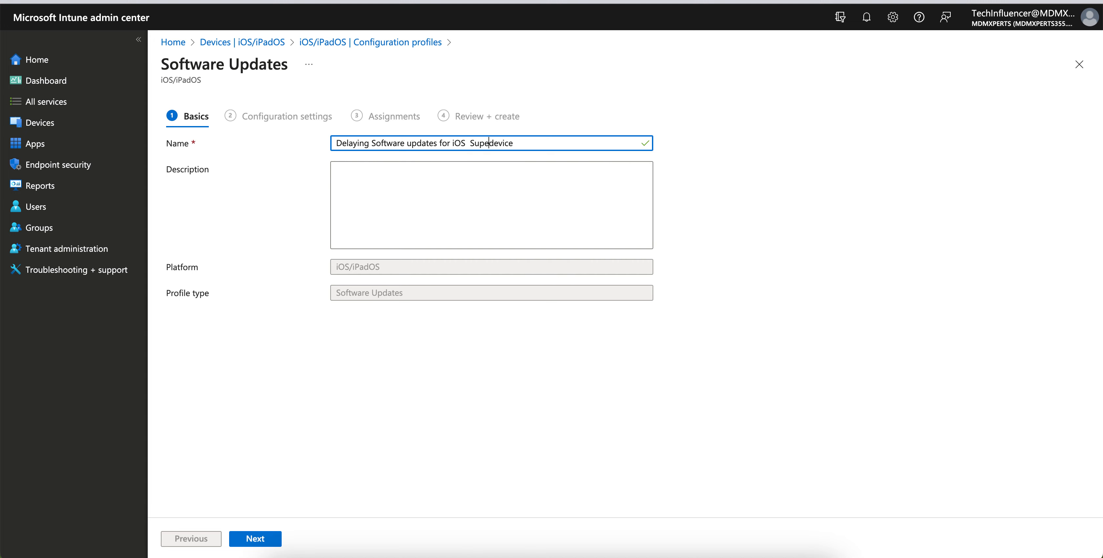
text(ed)
click(268, 539)
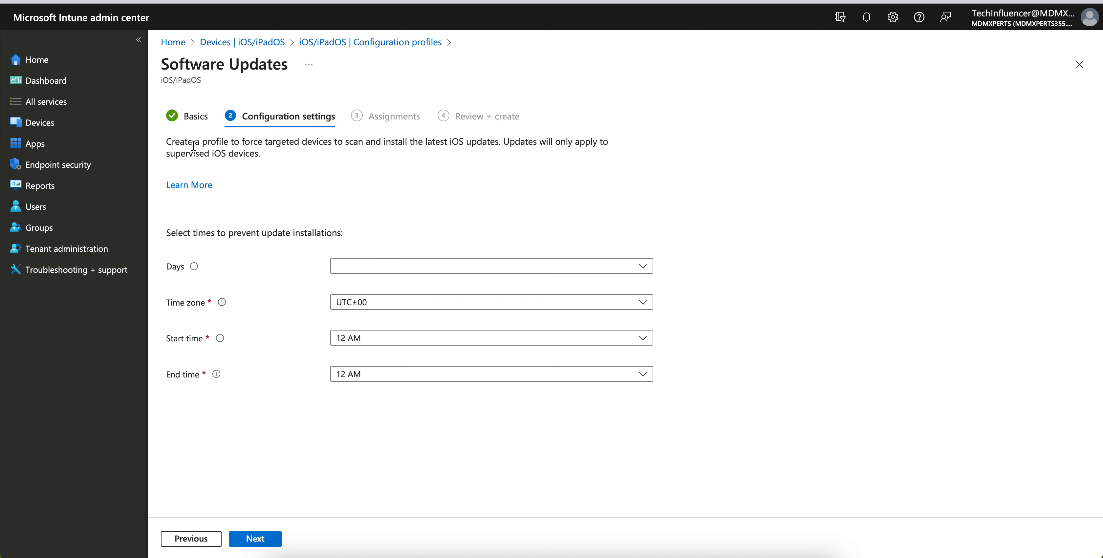
- Read the profile's description of what it enforces and which iOS devices it applies to
click(173, 143)
drag(173, 143, 264, 153)
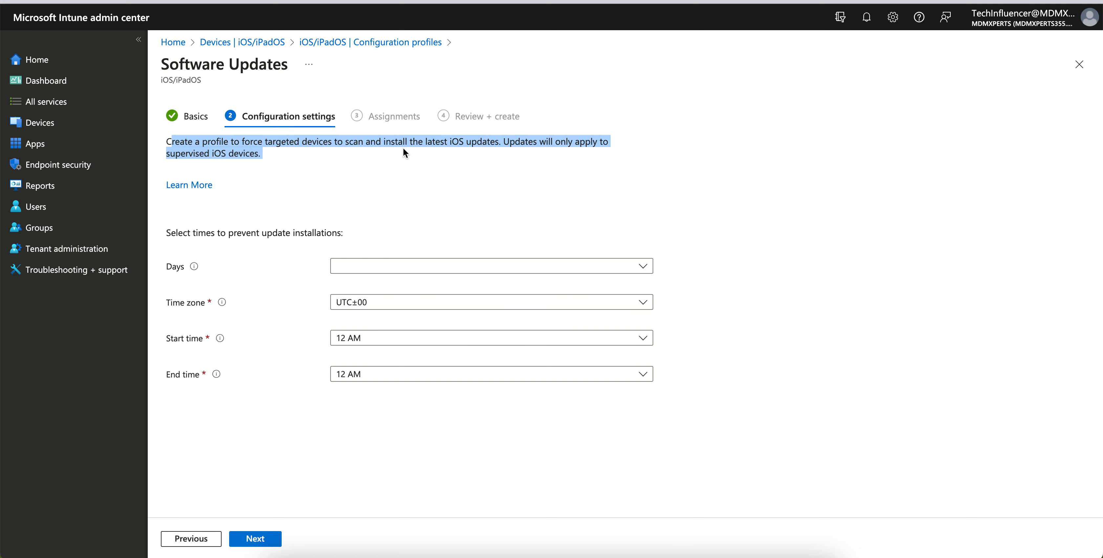
click(454, 148)
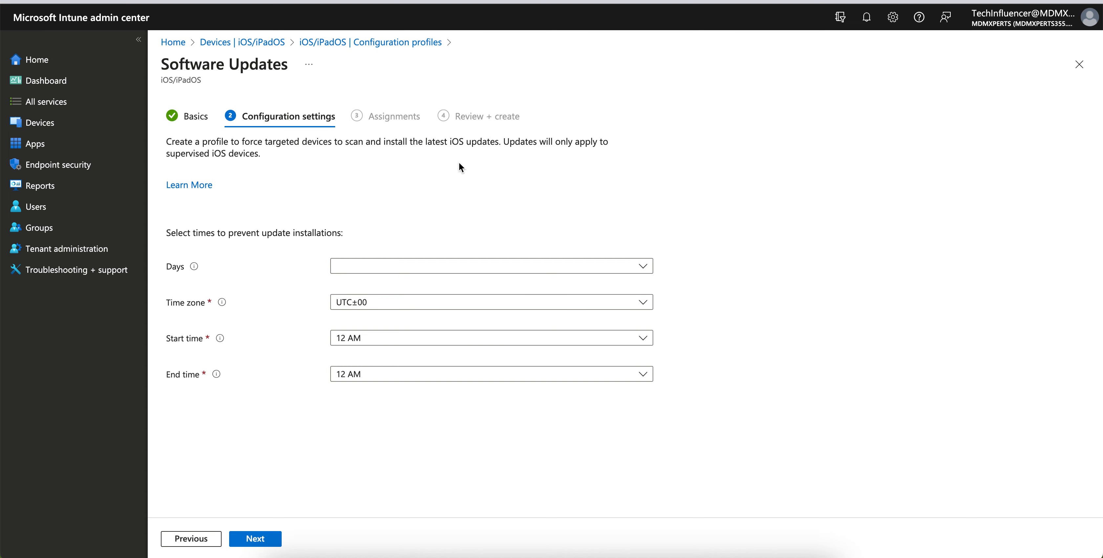
drag(263, 154, 167, 153)
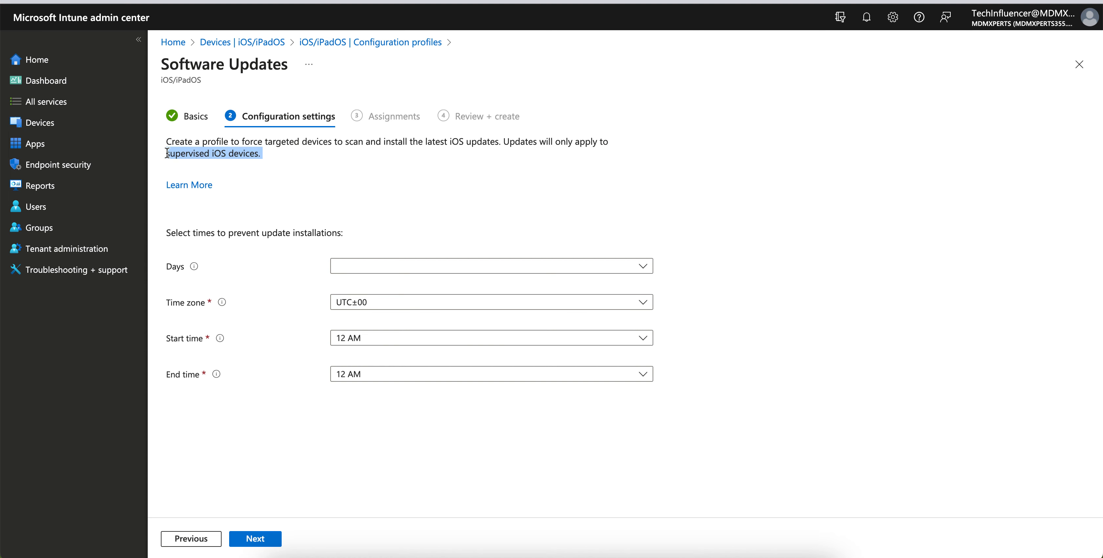
click(256, 167)
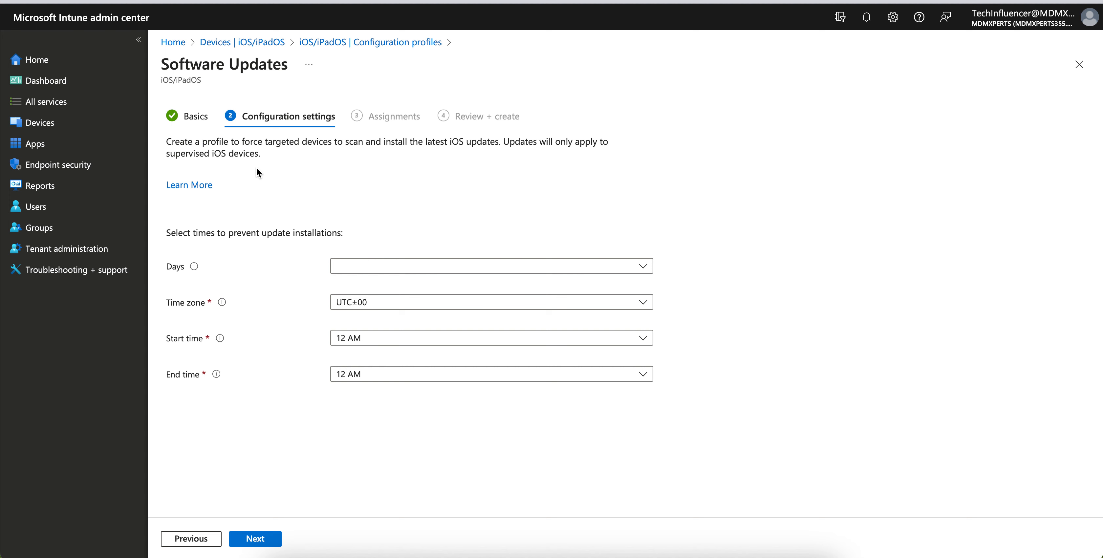
- Read the linked documentation on iOS/iPadOS software update policies through the "Configure the policy" section, and return to the profile
click(192, 187)
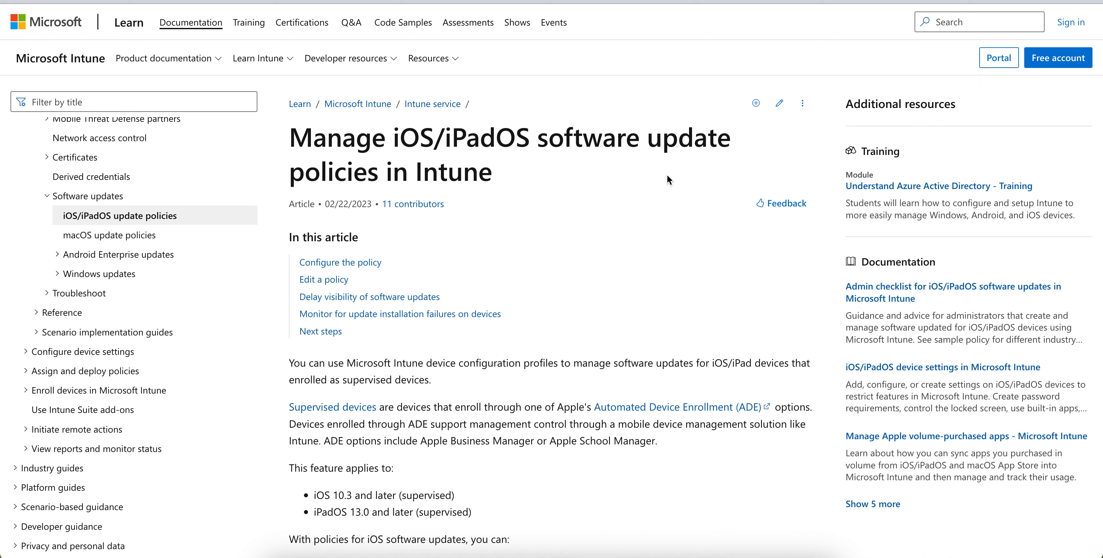
scroll(526, 214, down, 3)
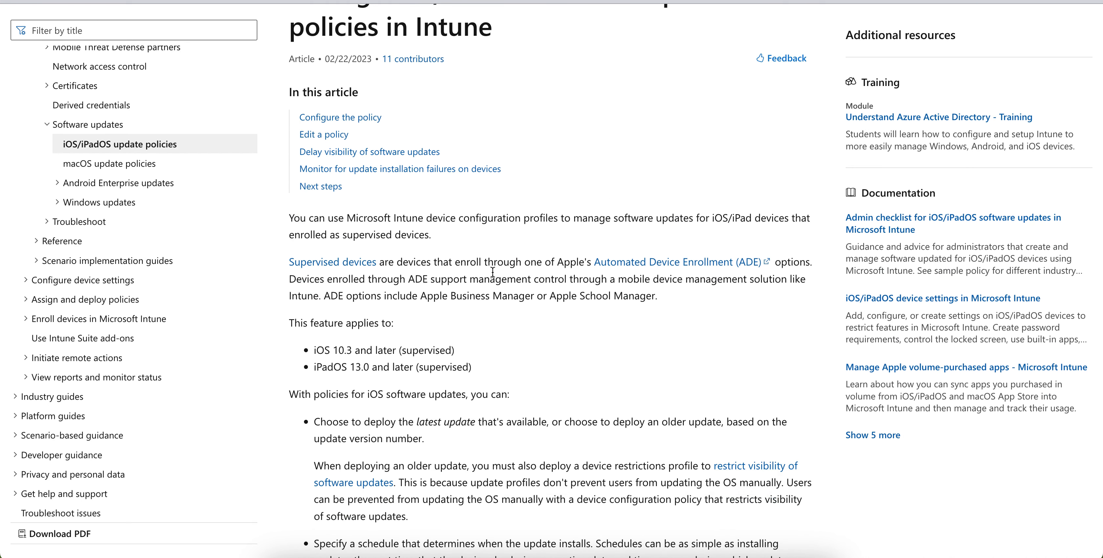
drag(417, 264, 511, 270)
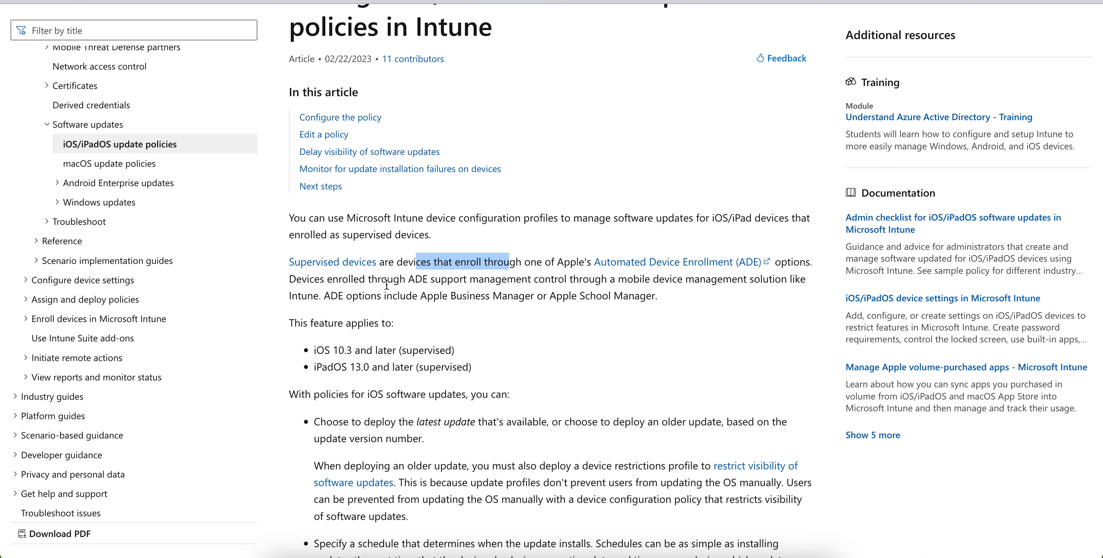
scroll(721, 323, down, 3)
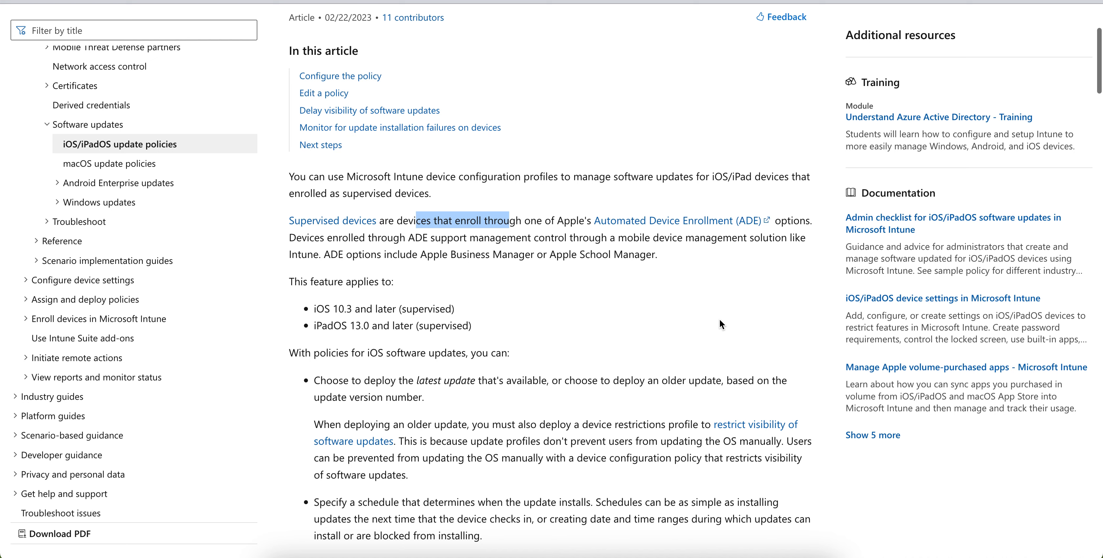
scroll(720, 324, down, 4)
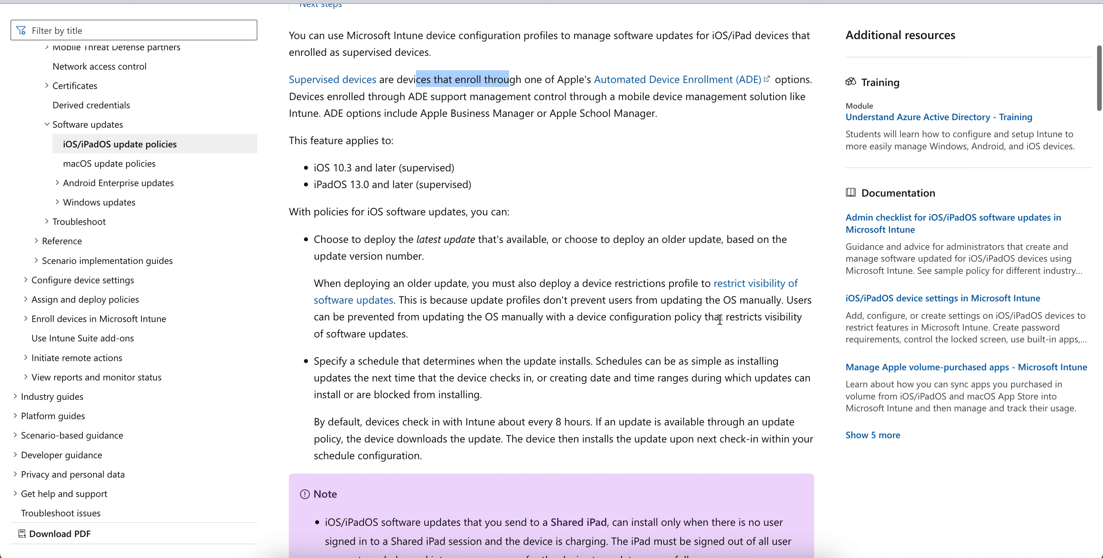
scroll(719, 320, down, 3)
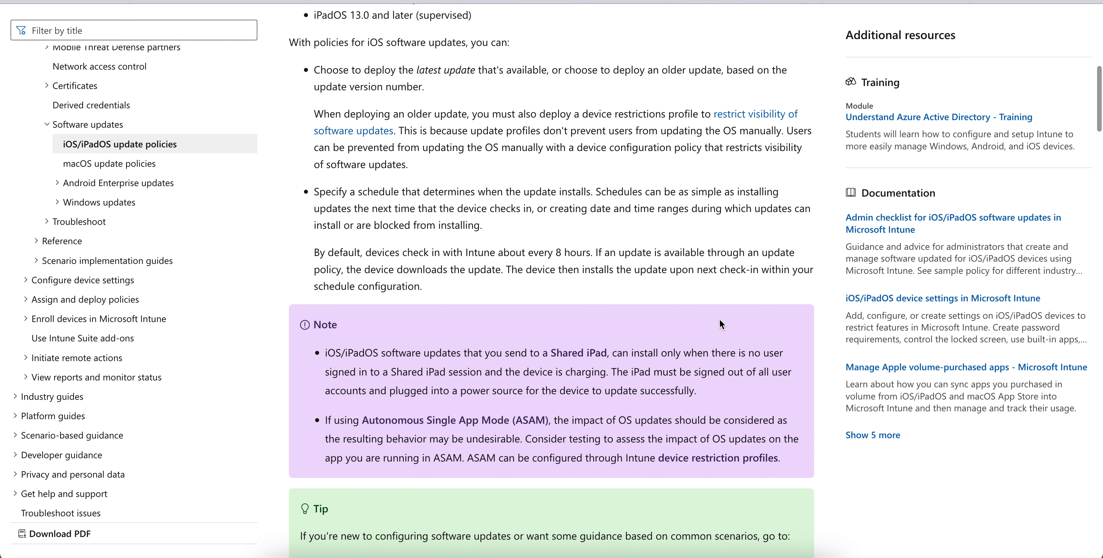
scroll(719, 320, down, 1)
scroll(719, 319, down, 4)
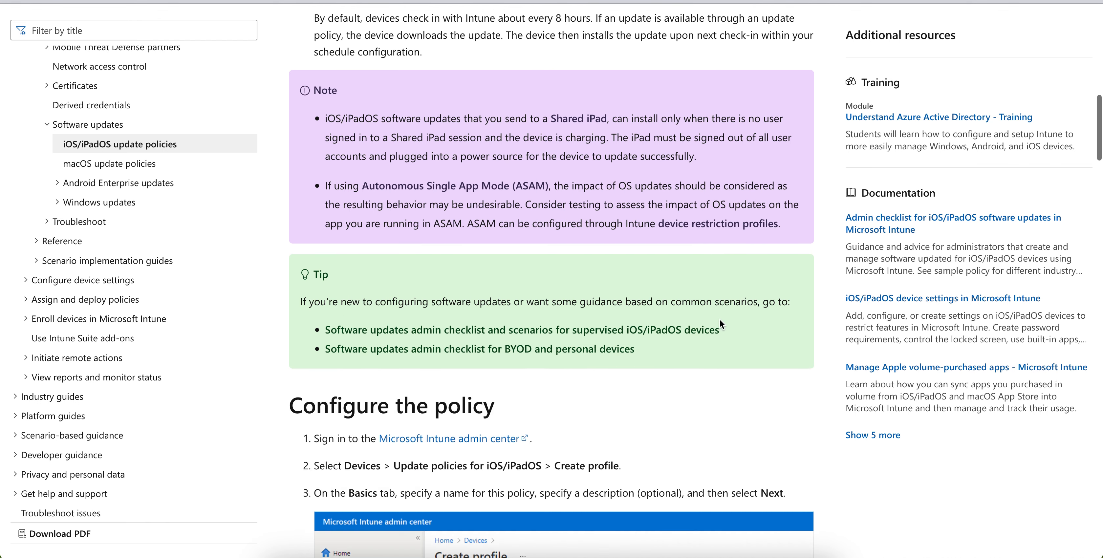
scroll(661, 304, down, 2)
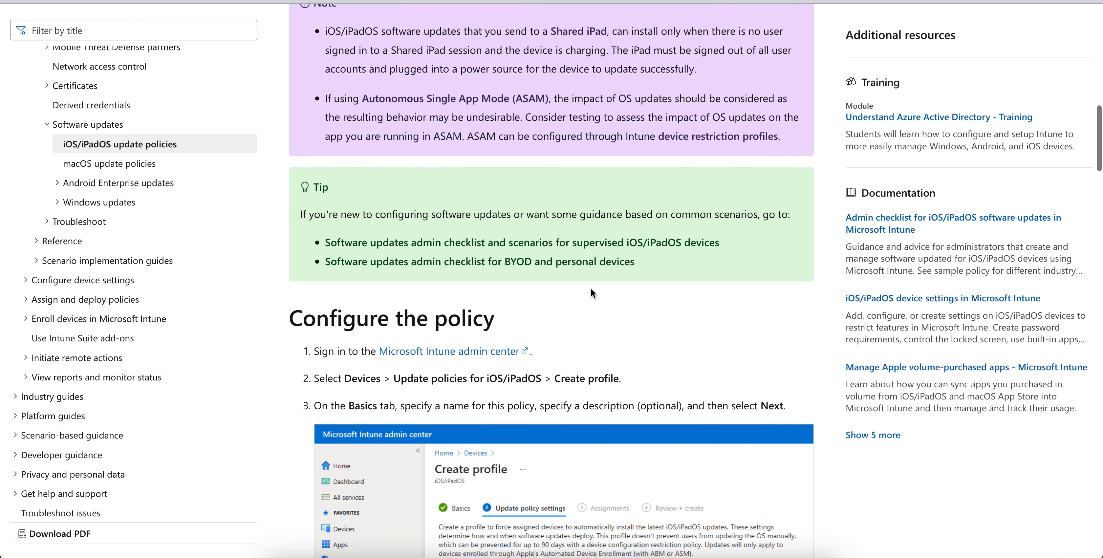
scroll(591, 292, down, 4)
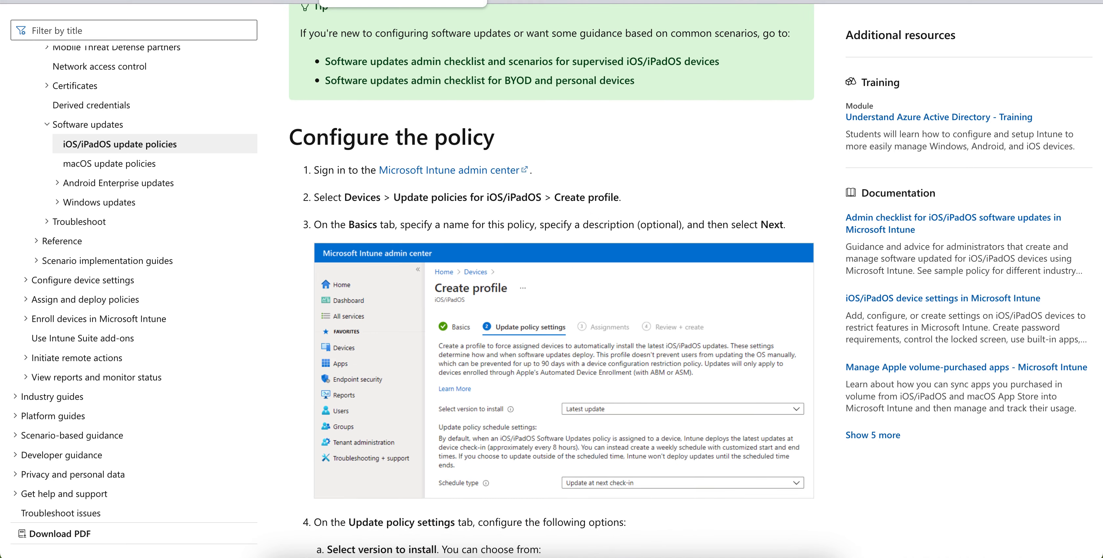
click(368, 1)
- Set the days that prevent update installations to Monday, Tuesday, Wednesday and Thursday
click(373, 265)
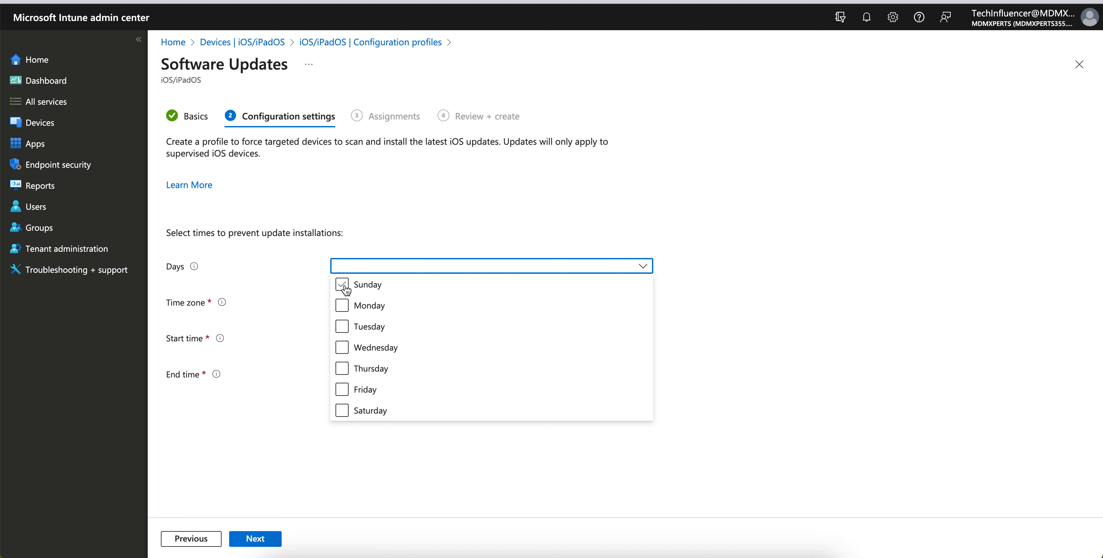
click(344, 305)
click(341, 328)
click(342, 348)
click(342, 369)
click(343, 390)
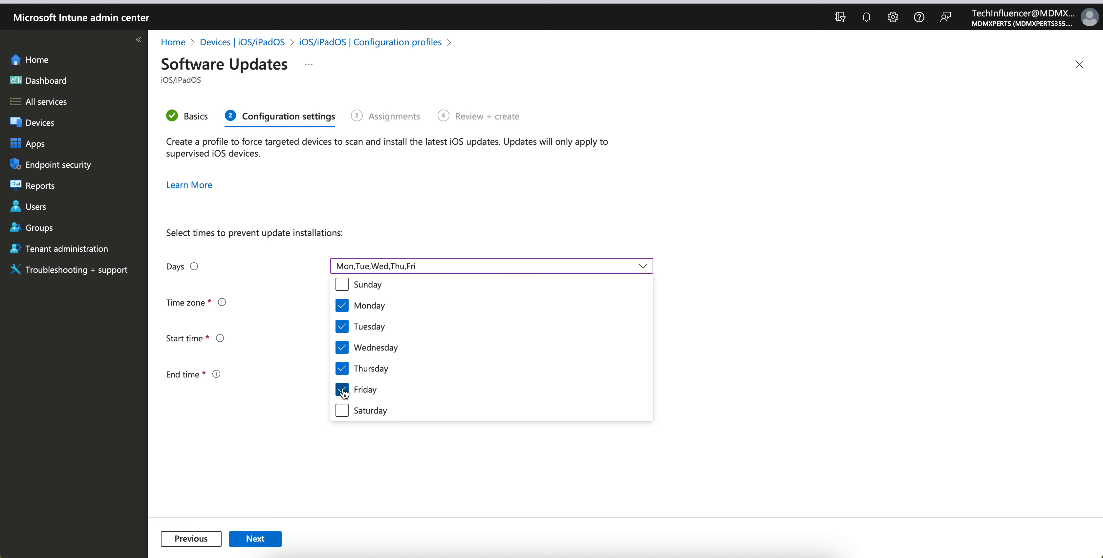
click(343, 390)
click(380, 444)
- Set the time zone for the update restriction to UTC+5:30
click(389, 300)
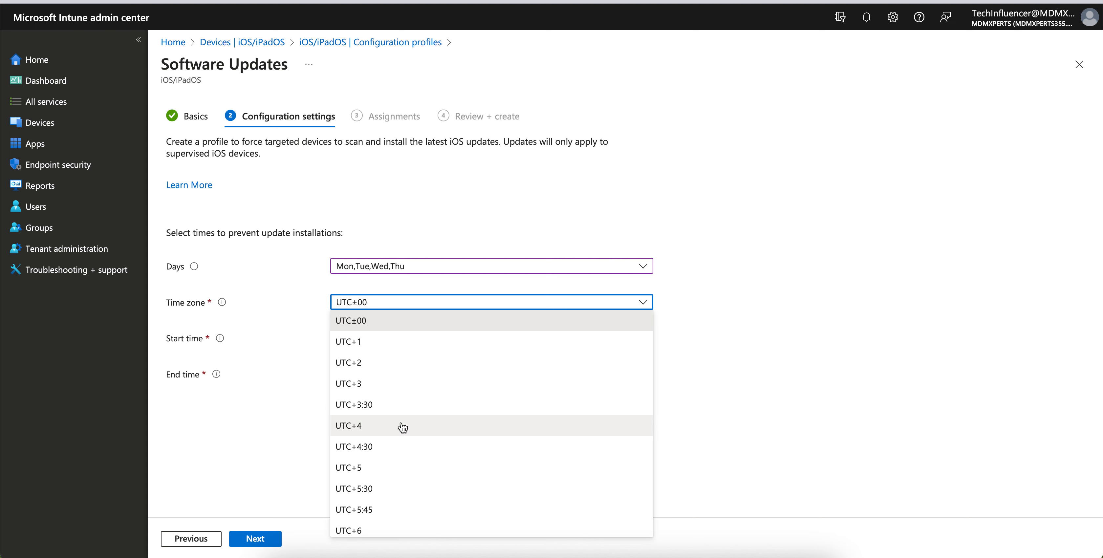
scroll(401, 426, down, 1)
click(386, 482)
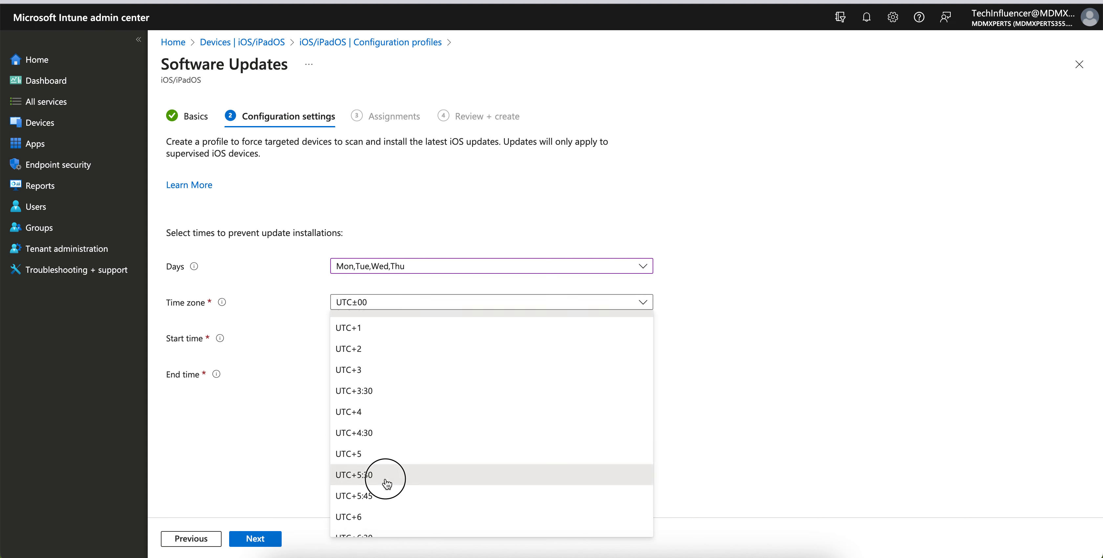
- Set the start time of the update restriction to 9 AM
click(387, 342)
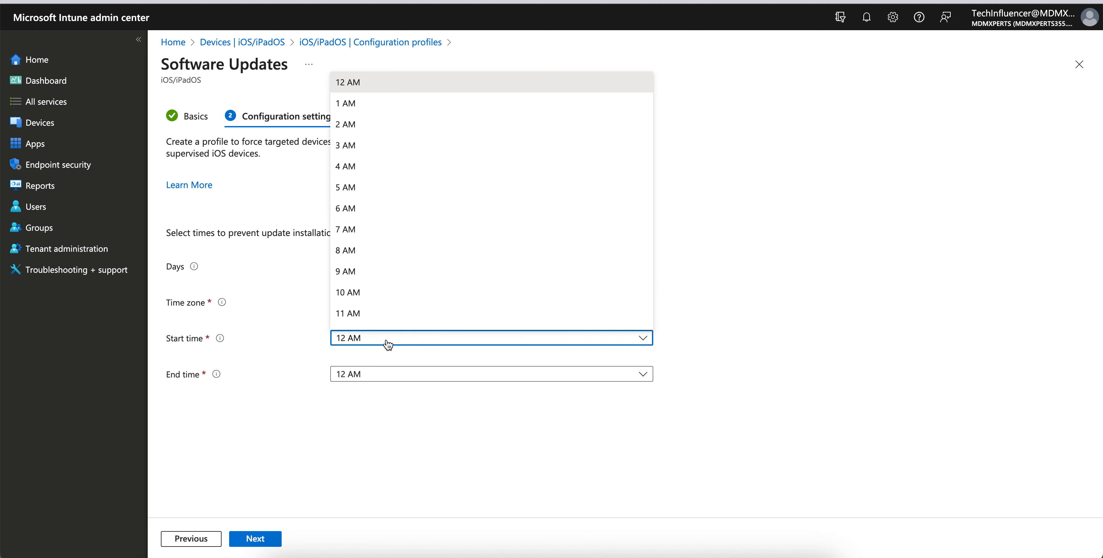
click(735, 228)
click(456, 341)
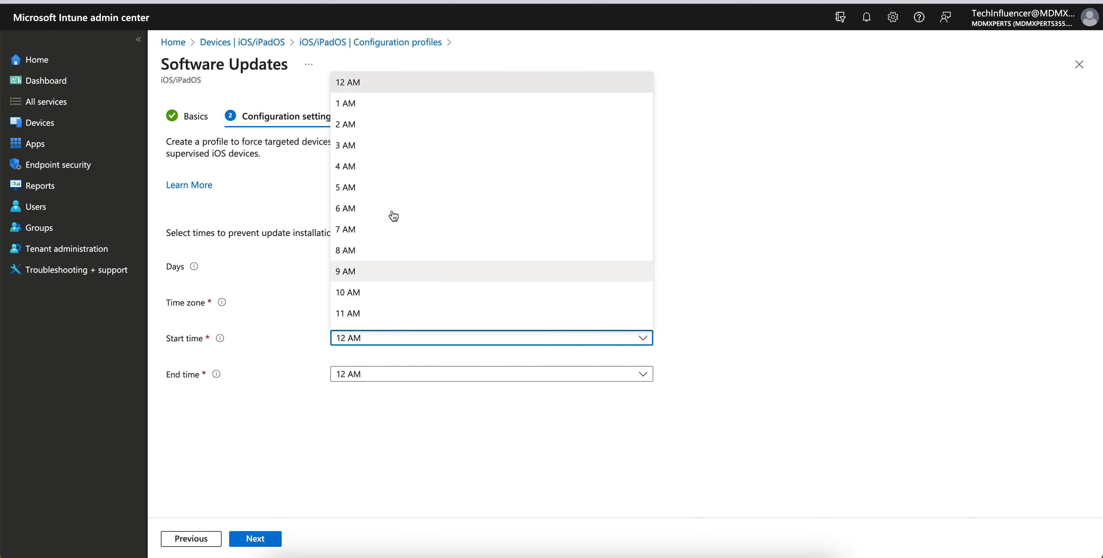
click(377, 271)
- Set the end time of the update restriction to 6 PM and continue to the profile's assignments
click(384, 373)
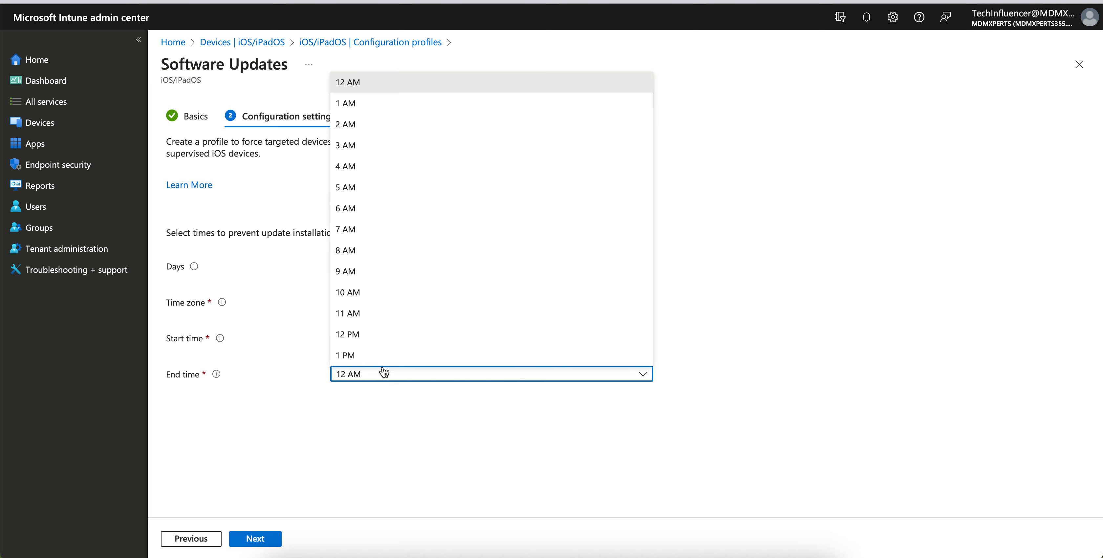
click(382, 299)
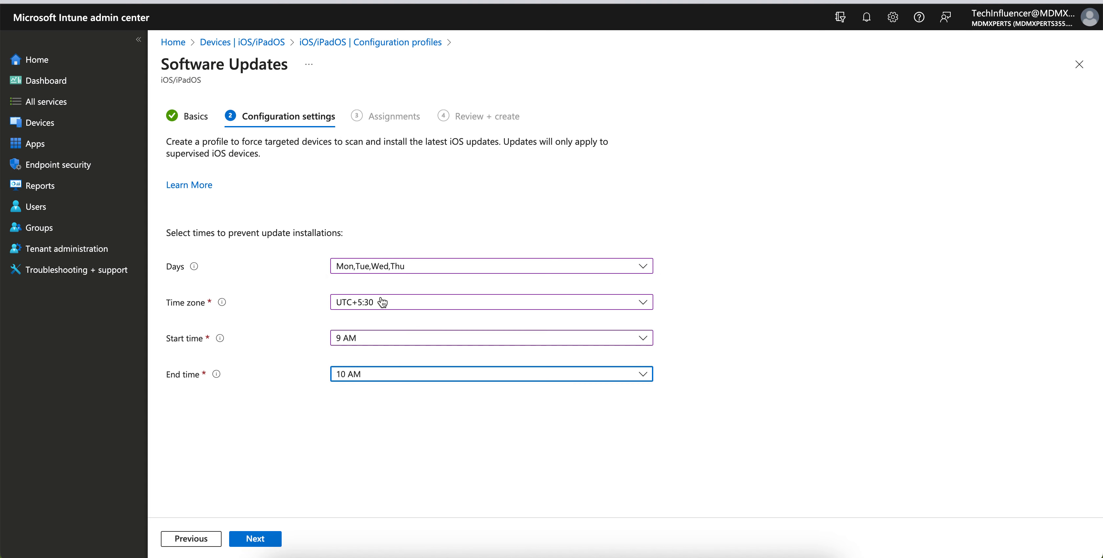
click(363, 378)
scroll(393, 320, down, 2)
click(387, 320)
click(266, 540)
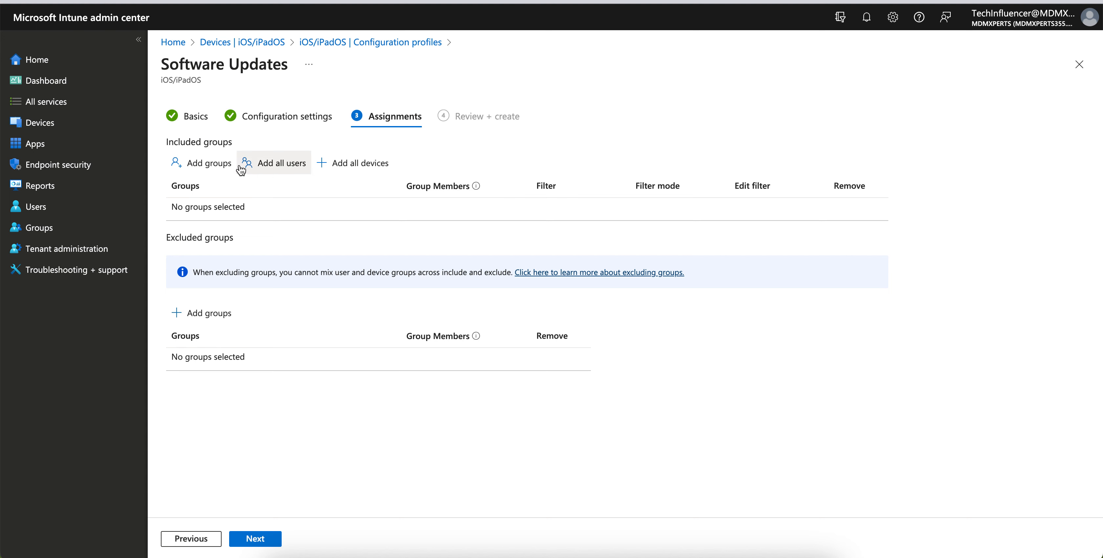
click(220, 171)
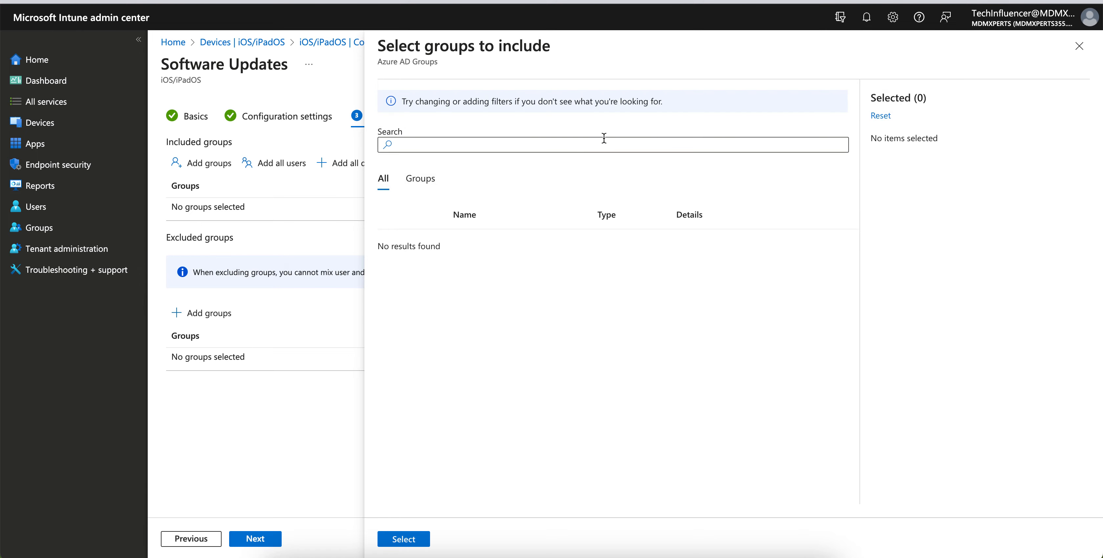
click(421, 182)
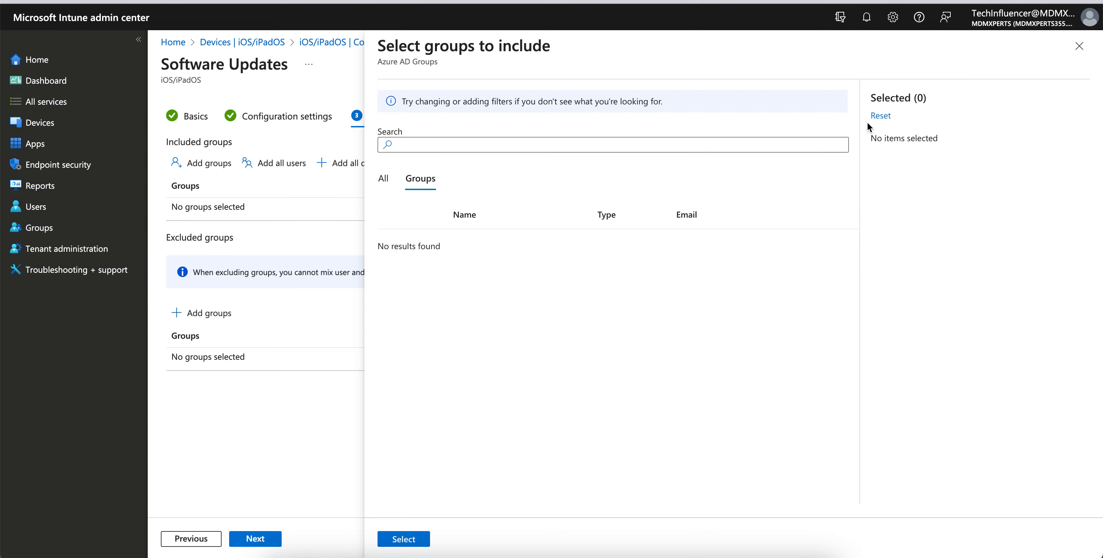
click(1078, 47)
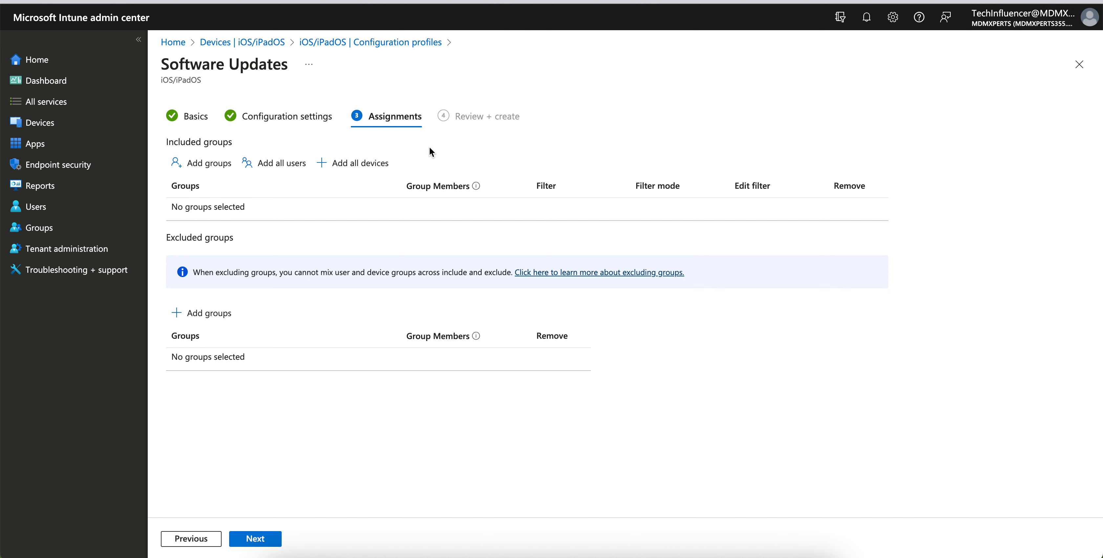
- Assign the profile to all devices, and create it after reviewing its name and restricted days in the summary
click(360, 165)
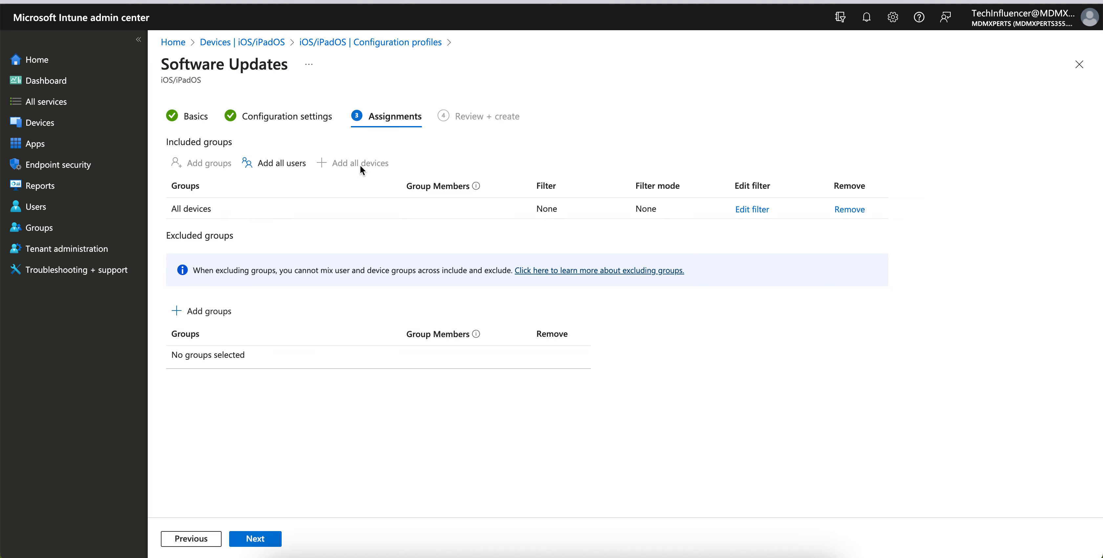
click(276, 537)
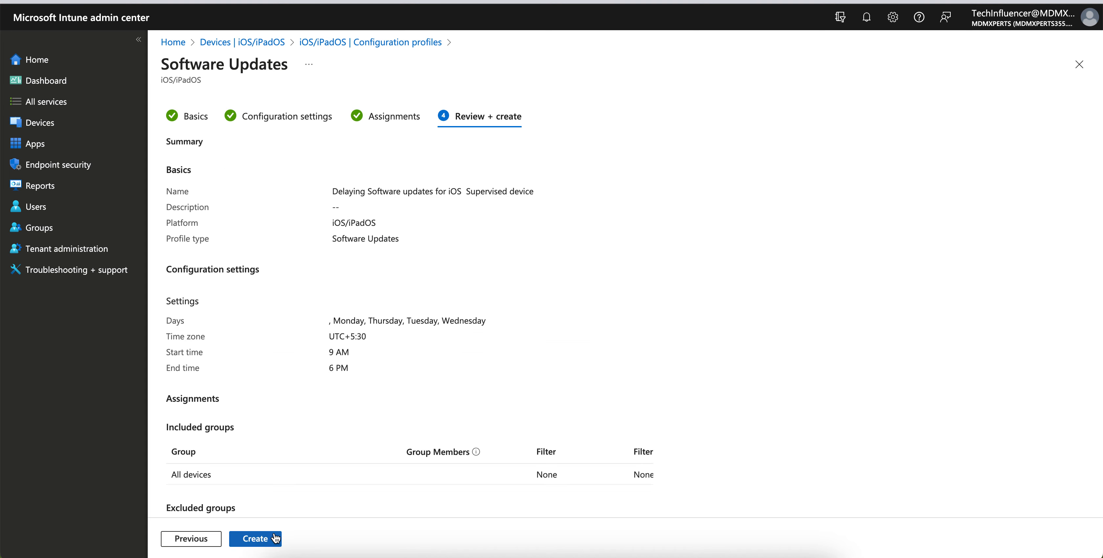
drag(332, 192, 535, 191)
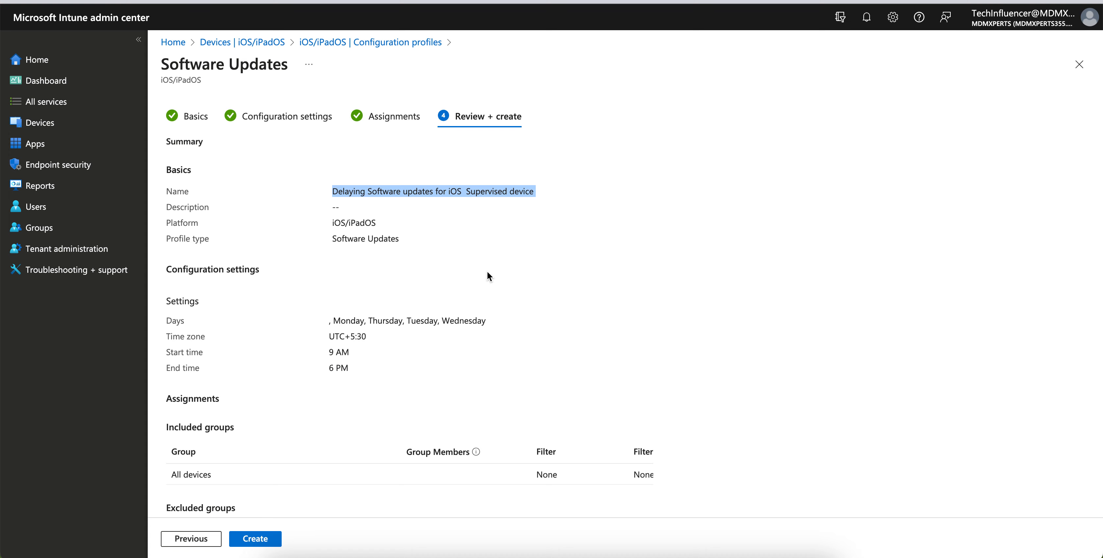
drag(490, 321, 298, 320)
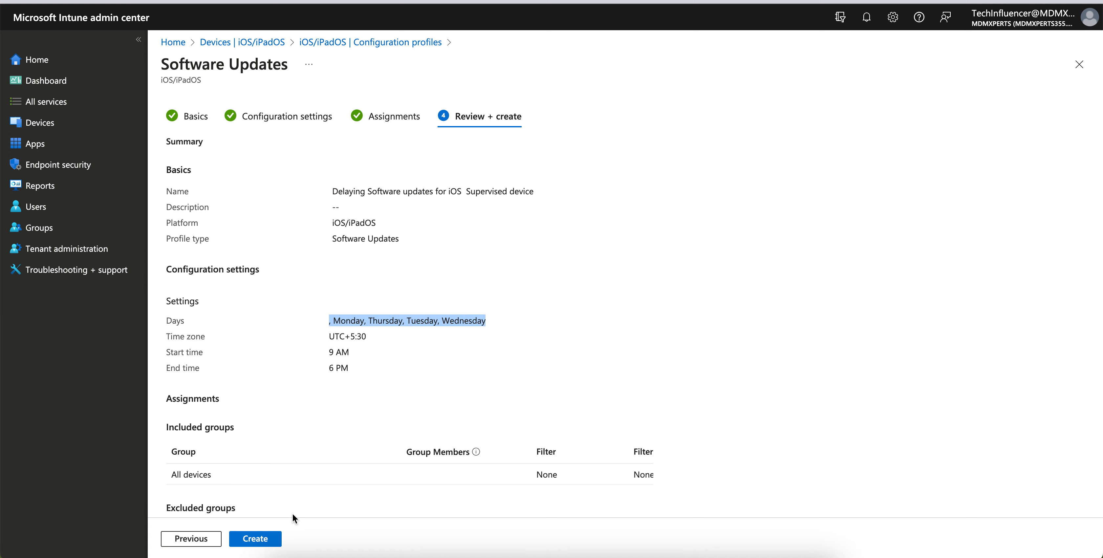
click(262, 540)
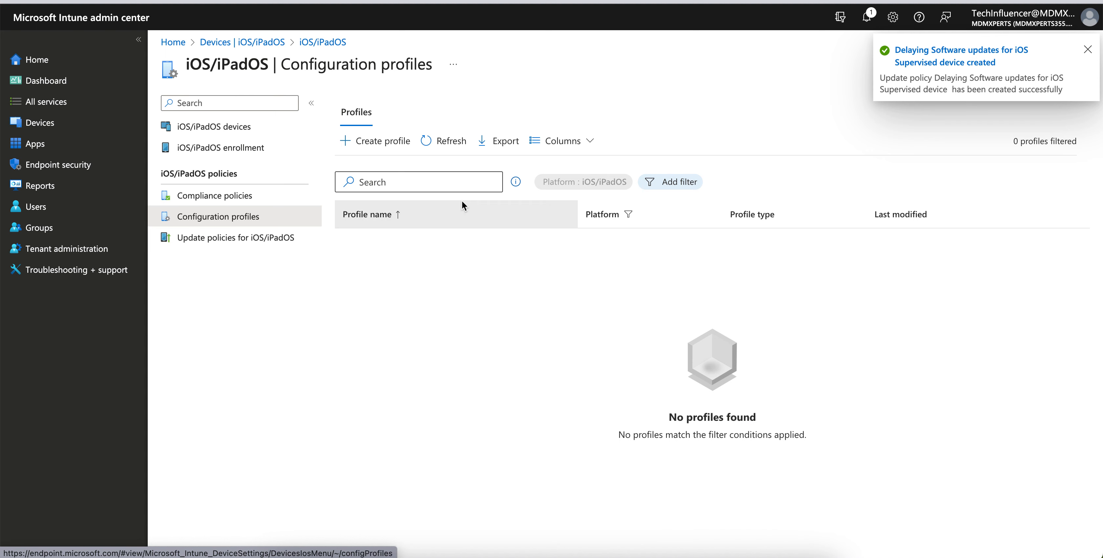
- Refresh the iOS/iPadOS configuration profiles list and reload the page to look for the created profile
click(453, 140)
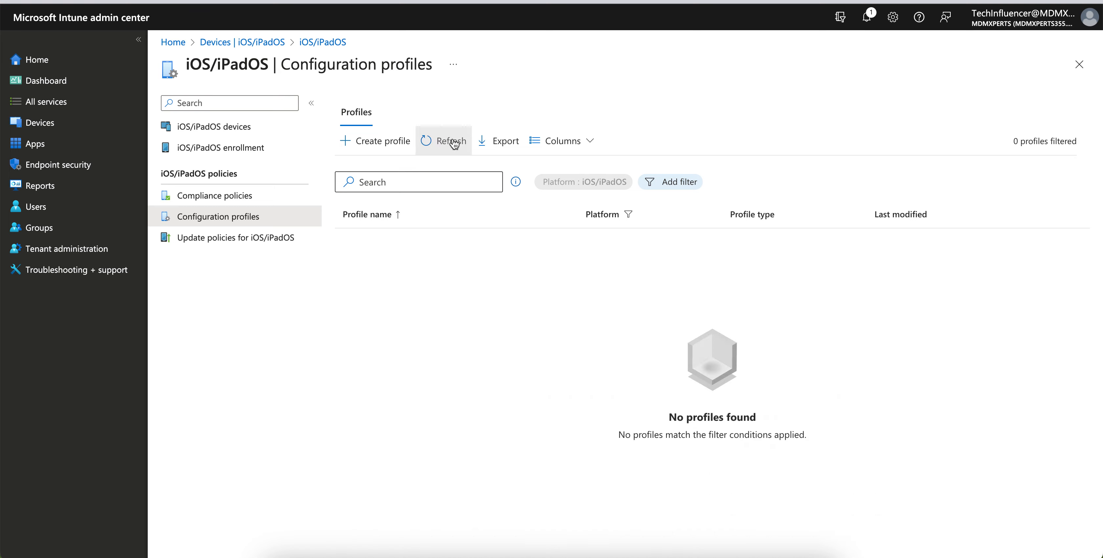
click(454, 142)
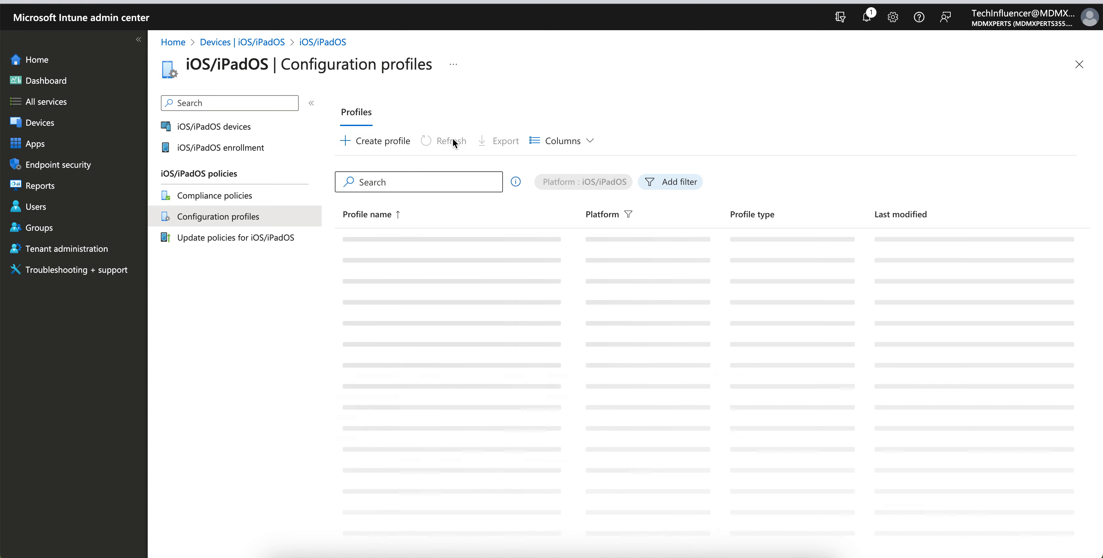
click(454, 143)
click(454, 143)
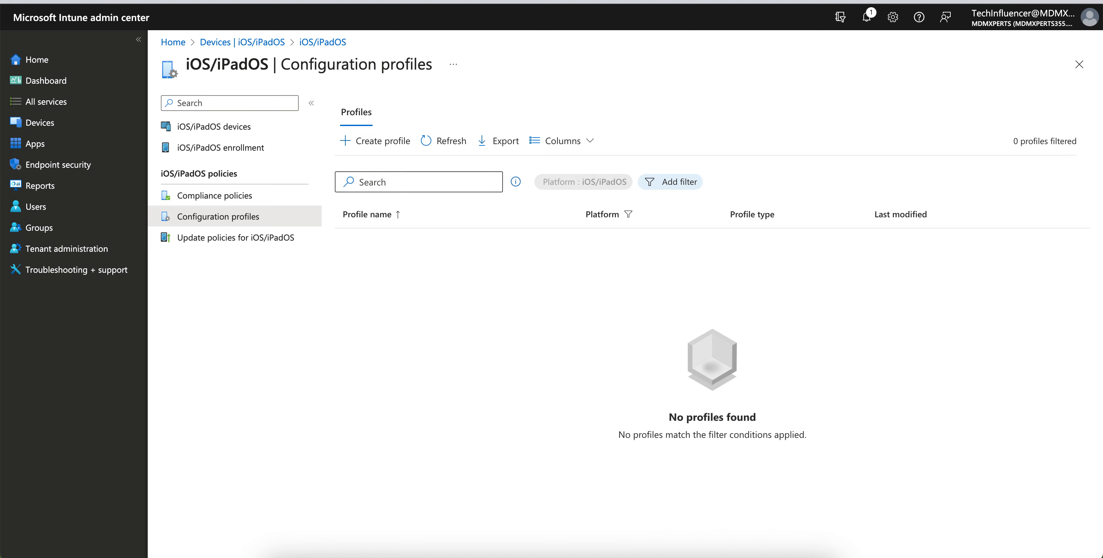
key(super+r)
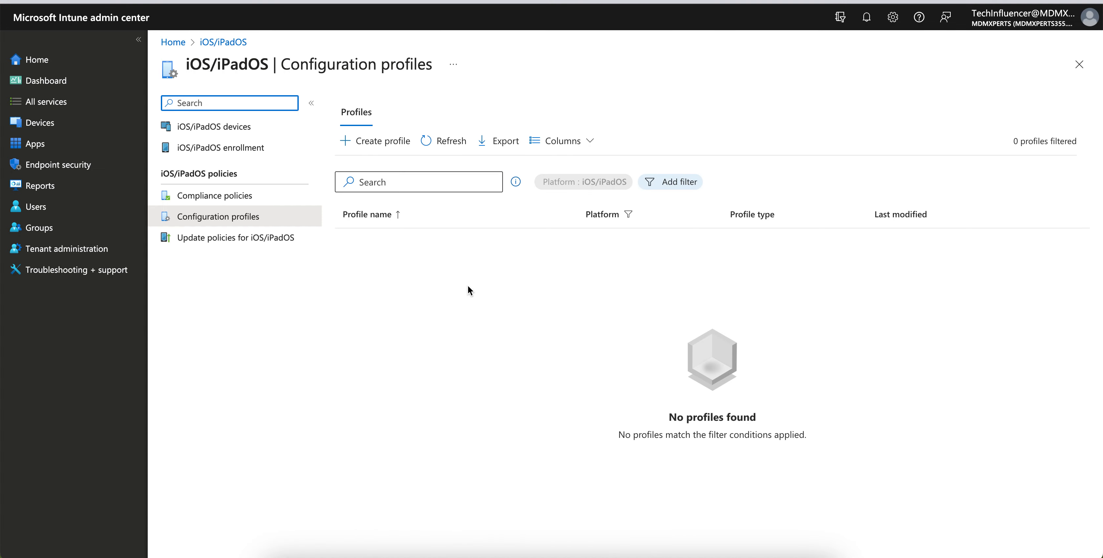
click(441, 1)
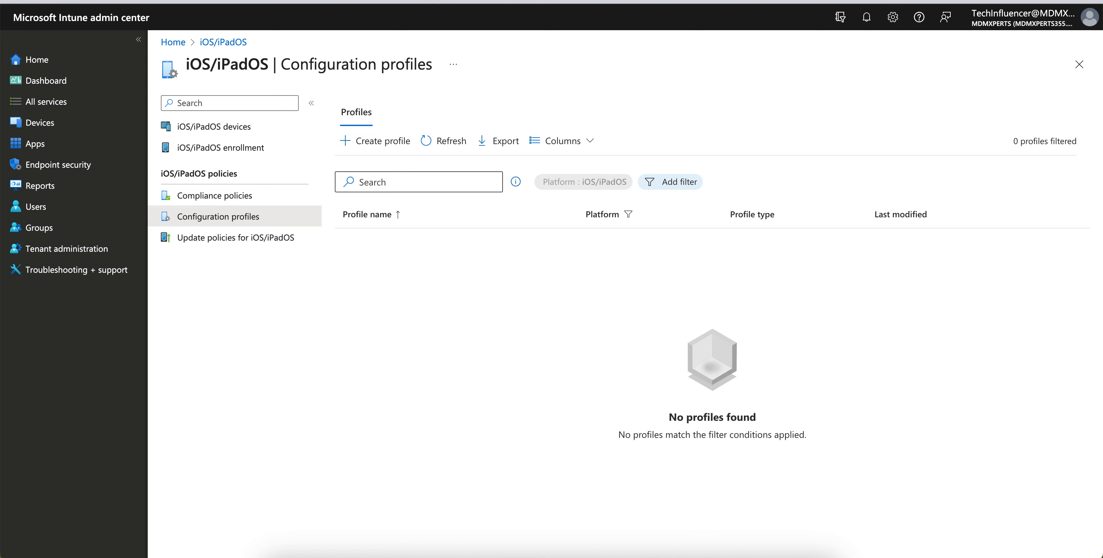
key(Return)
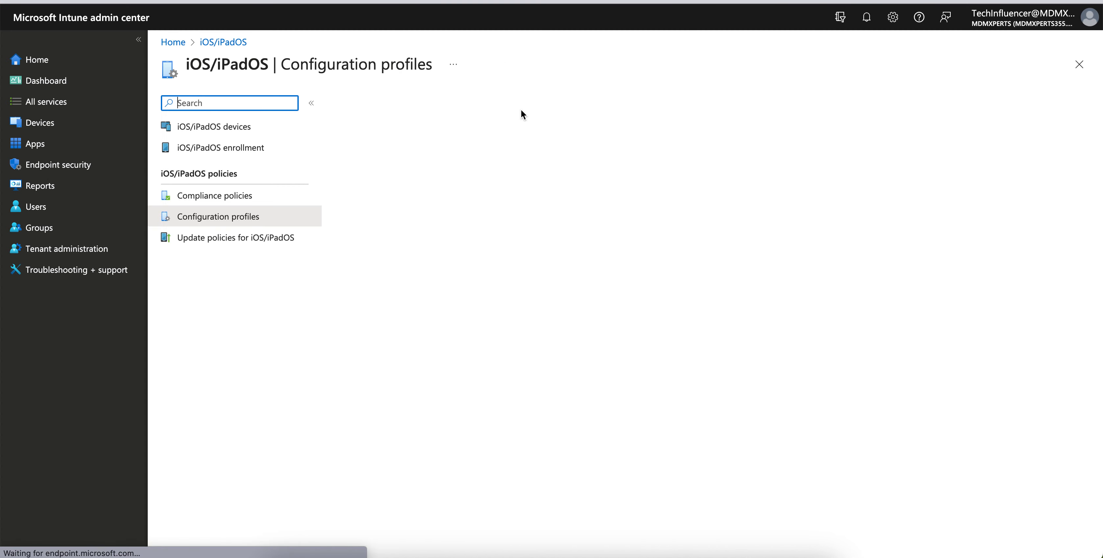
- Look for the created policy in the iOS/iPadOS policy lists and examine its schedule type and time zone under the update policies
click(270, 196)
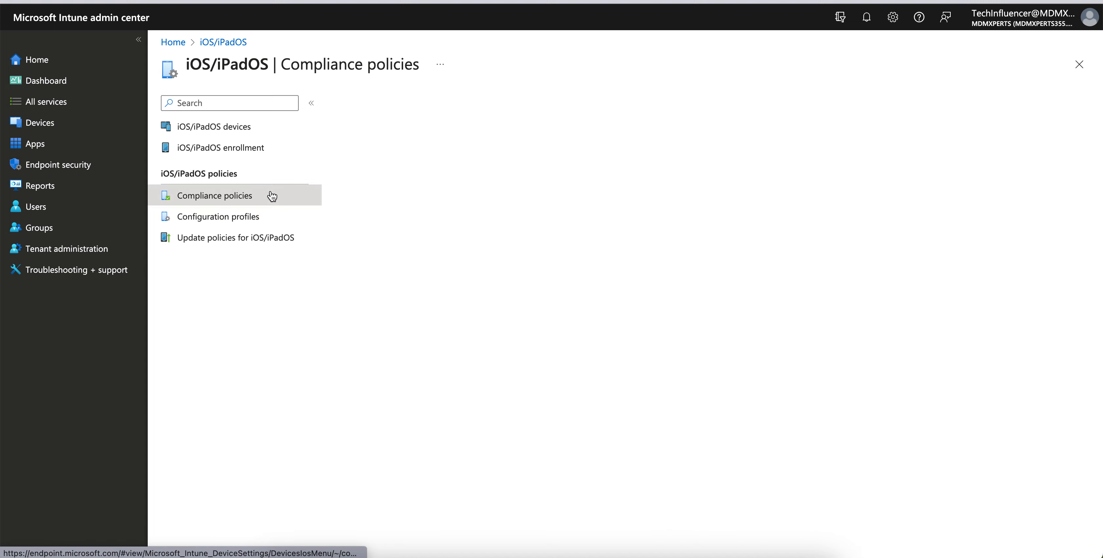
click(274, 235)
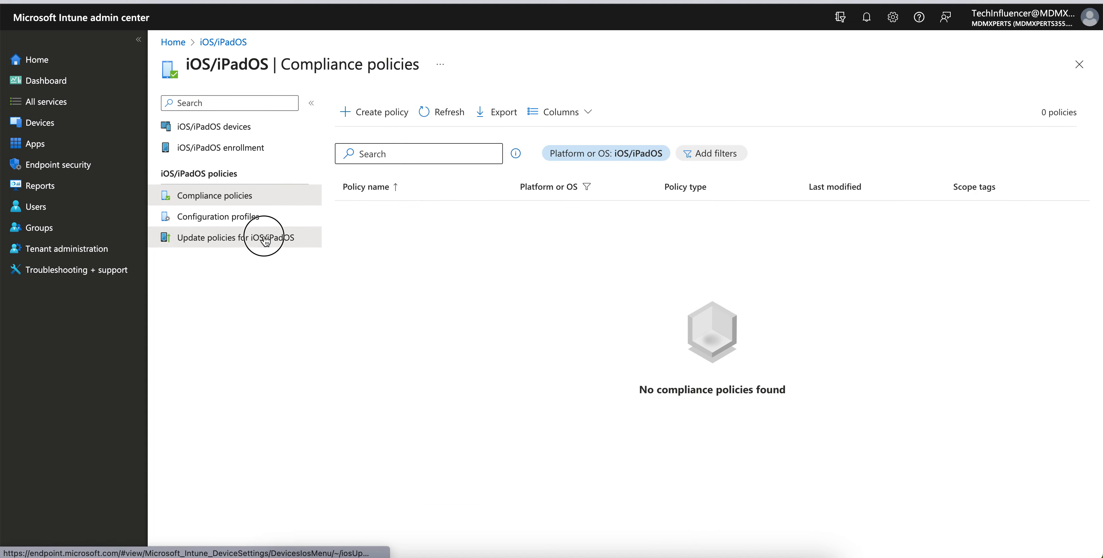
click(277, 214)
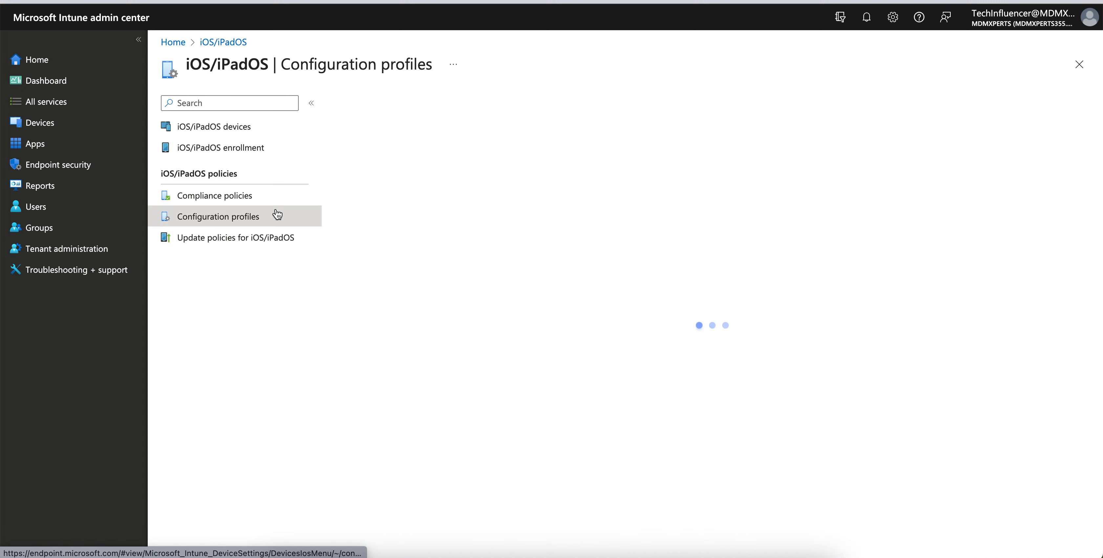
click(274, 236)
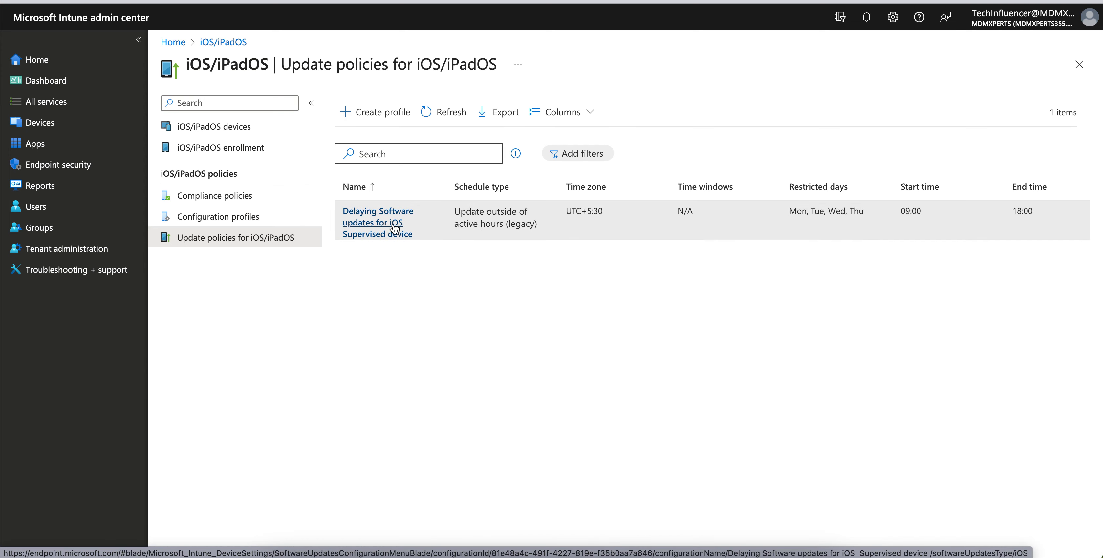
click(286, 220)
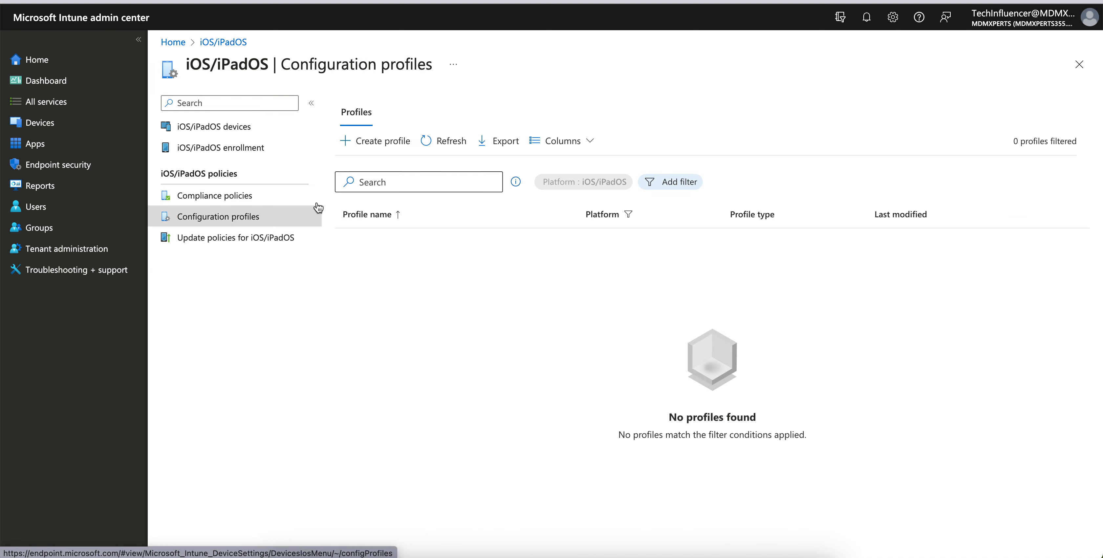
click(266, 238)
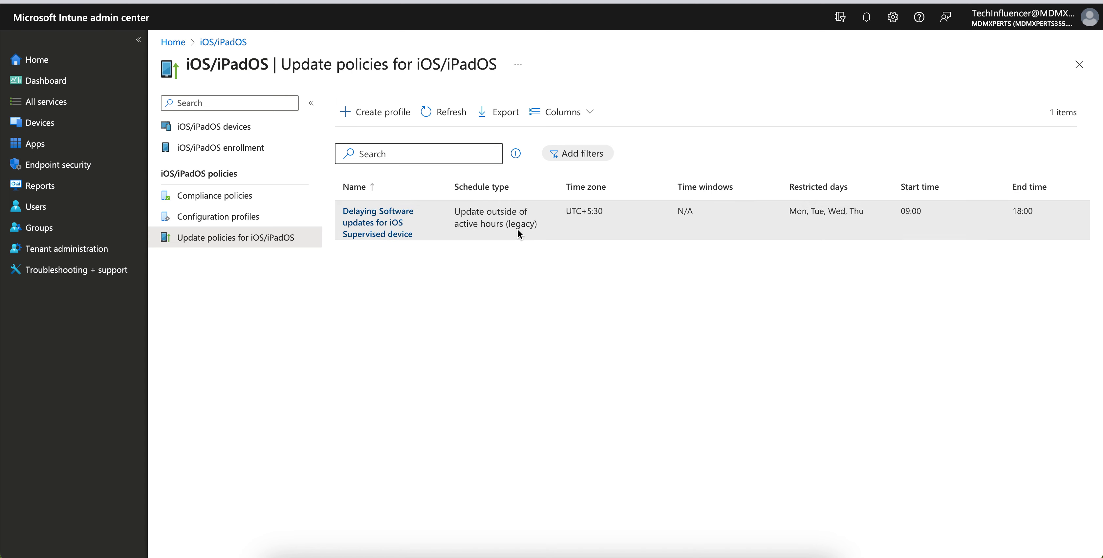
drag(522, 229, 591, 213)
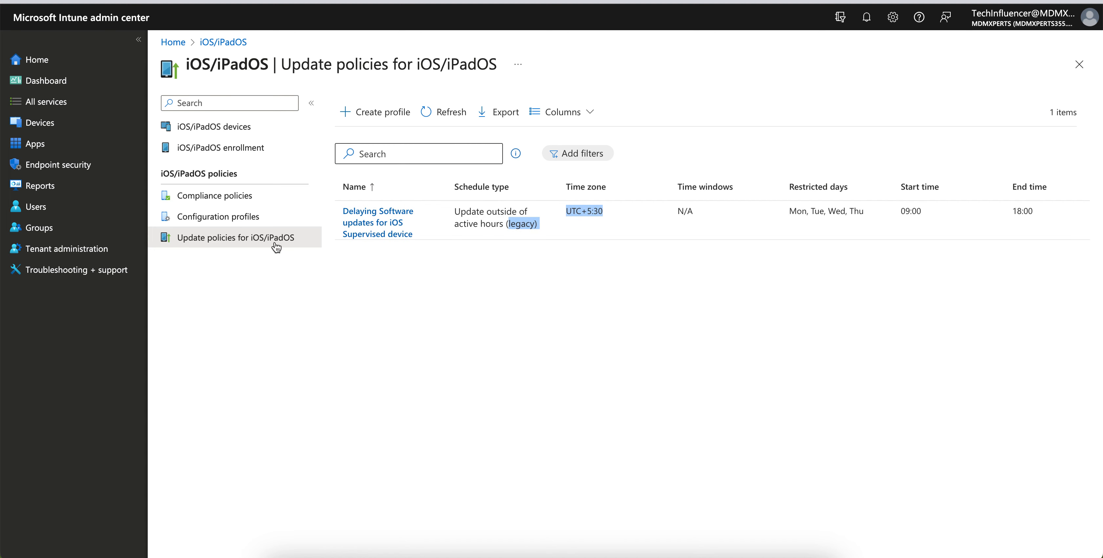
- Start a new iOS/iPadOS update policy profile named "Software Update policy" and continue to its update policy settings
click(379, 129)
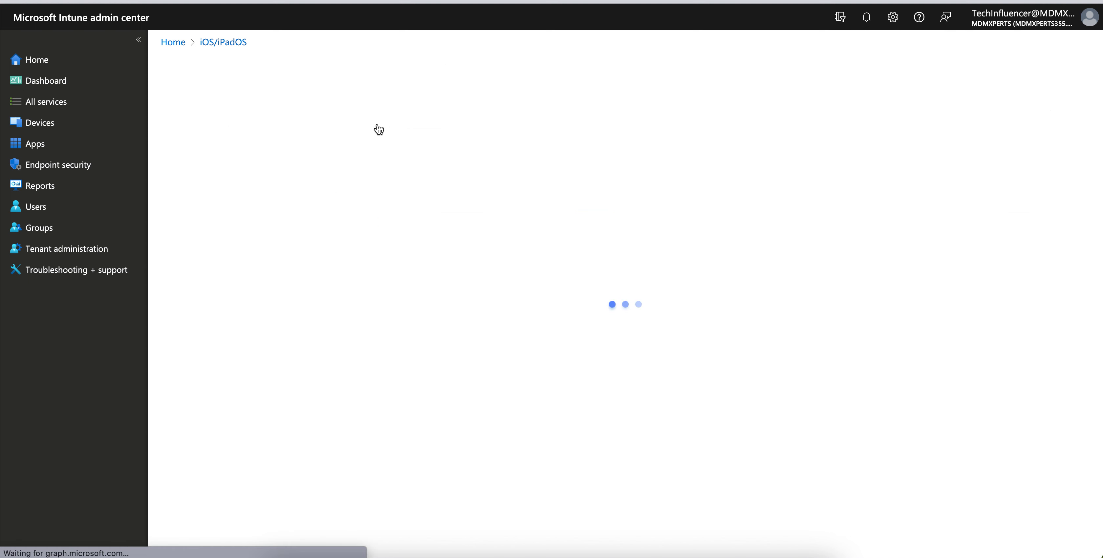
click(365, 143)
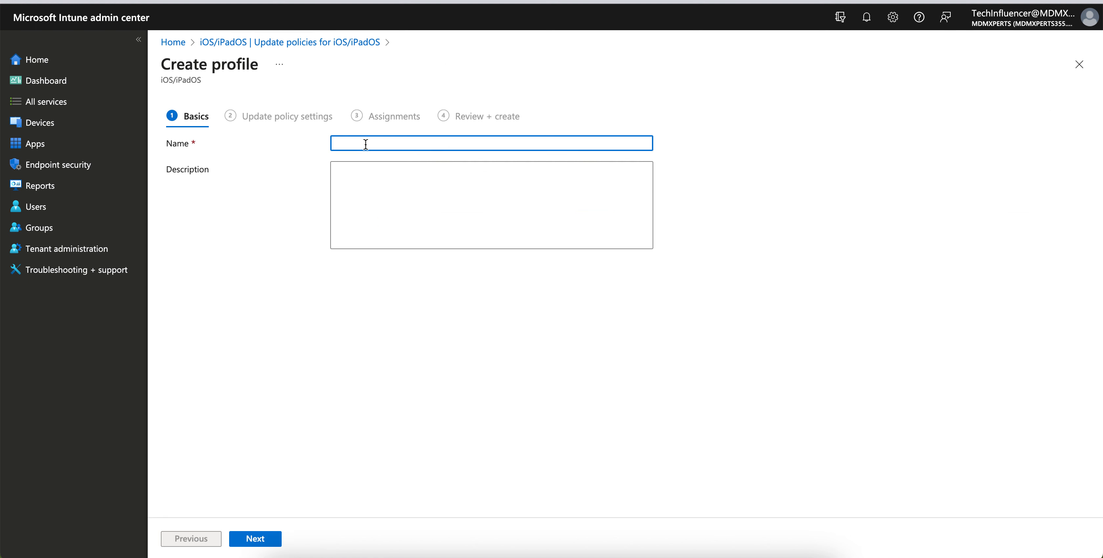
text(Software Updte p)
key(BackSpace)
key(BackSpace)
key(BackSpace)
text(te policy)
click(274, 539)
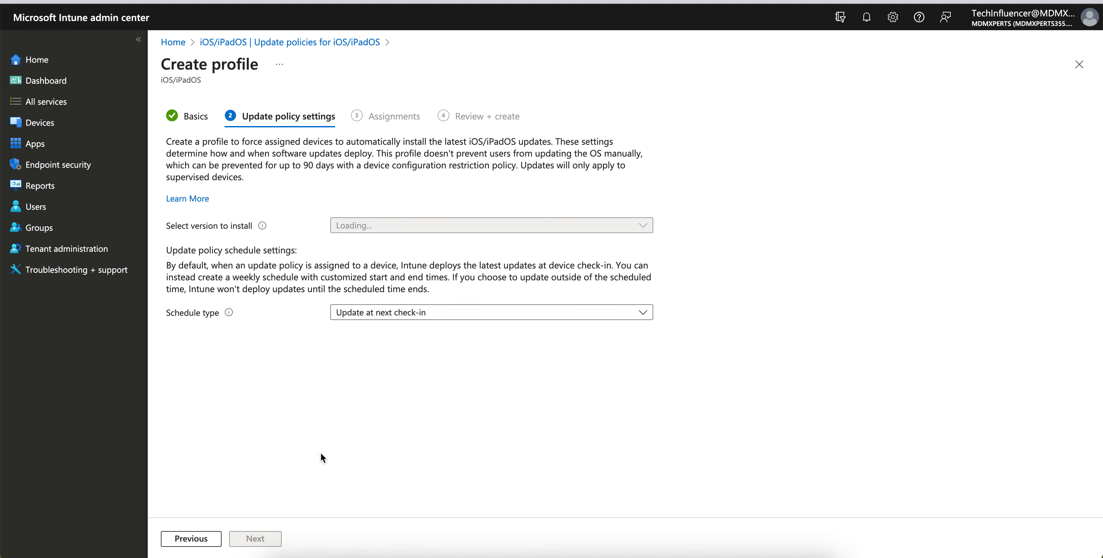
- Set the version to install to iOS/iPadOS 16.6 and read the note about selecting an earlier version
click(402, 226)
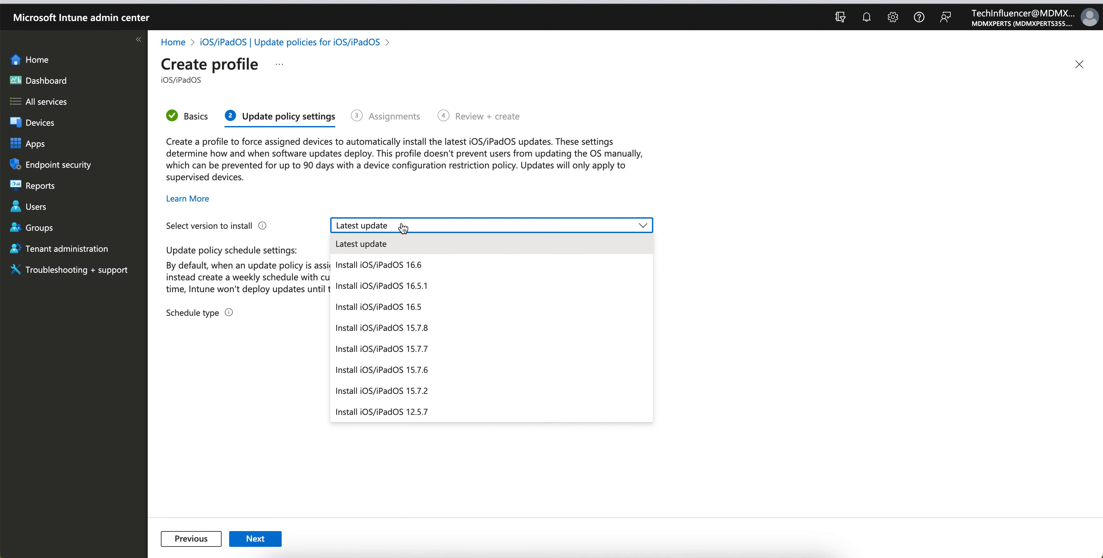
mouse_move(256, 232)
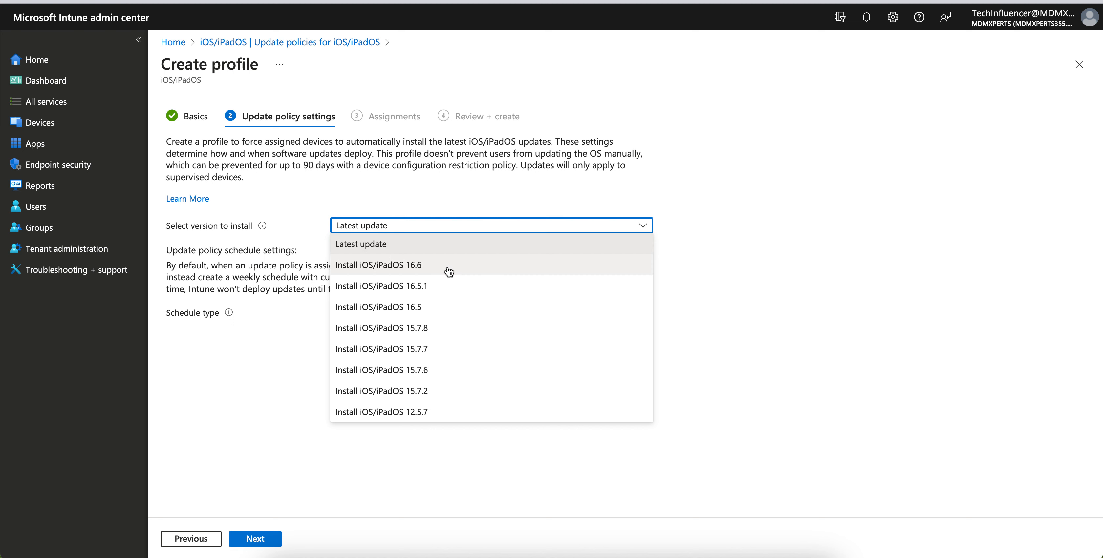
click(404, 244)
click(410, 230)
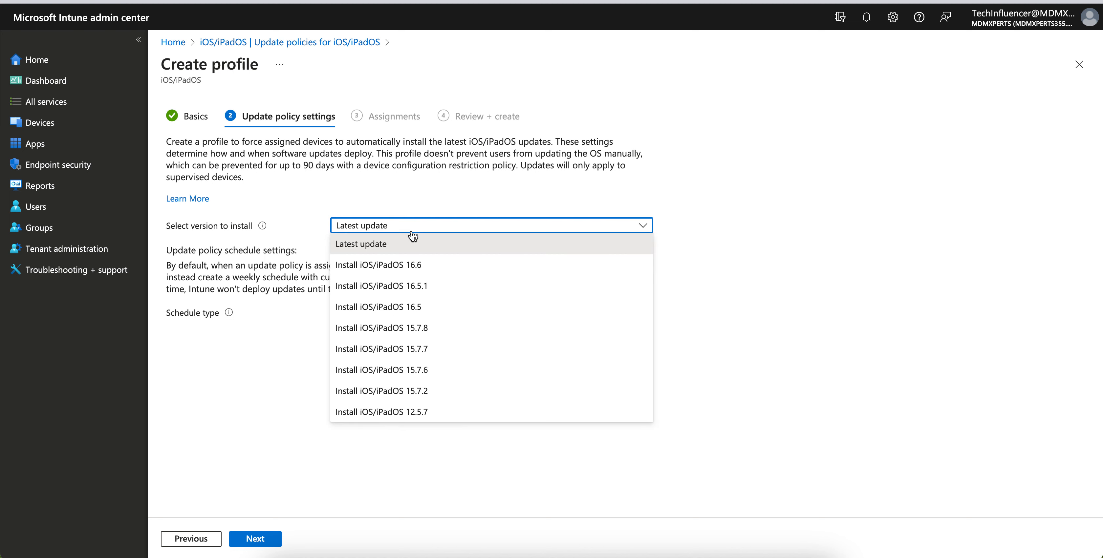
click(440, 264)
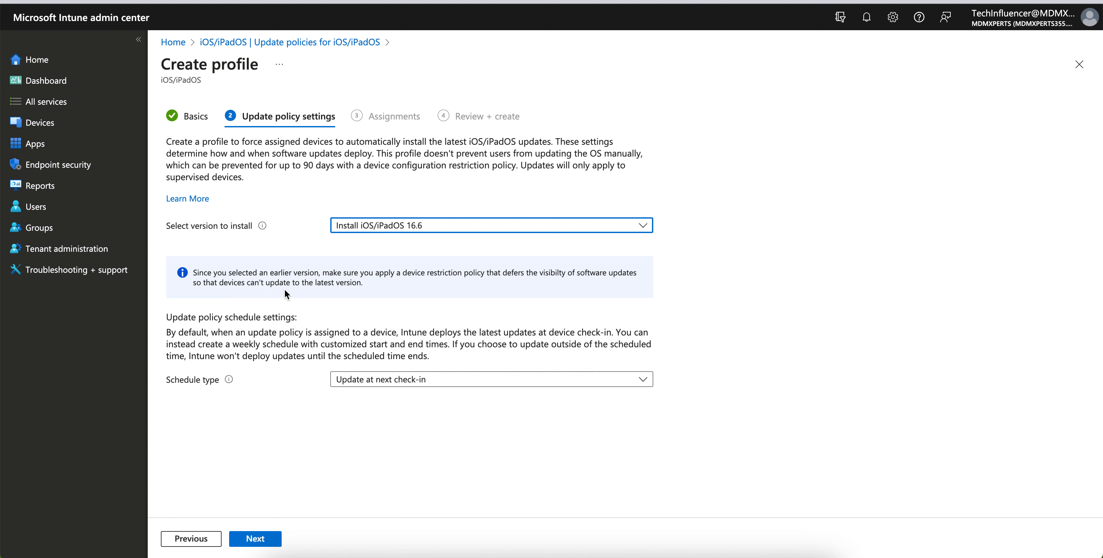
drag(361, 283, 228, 283)
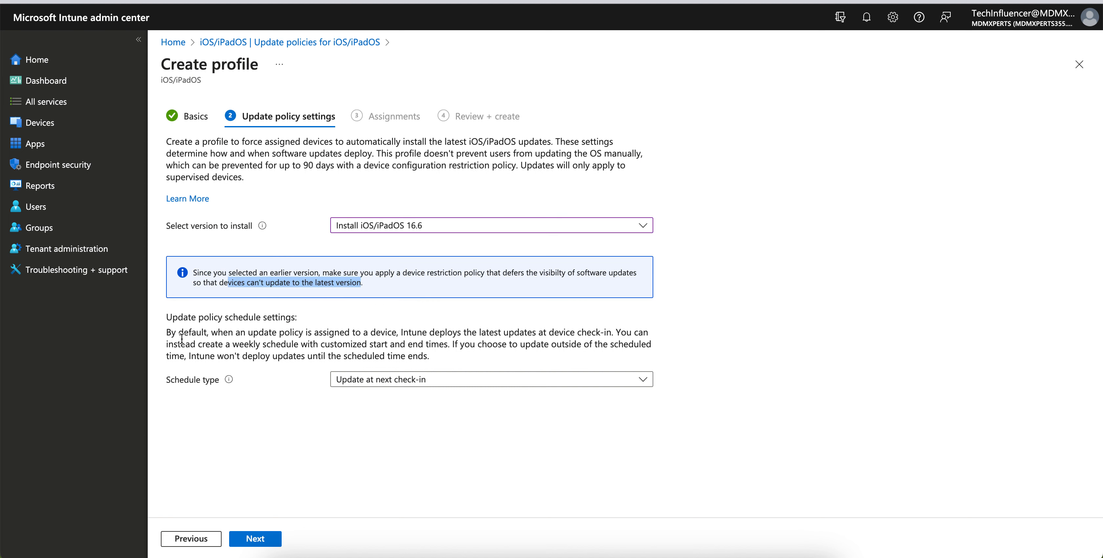
- Set the schedule type to Update outside of scheduled time and the weekly schedule's time zone to UTC+5:30
click(424, 380)
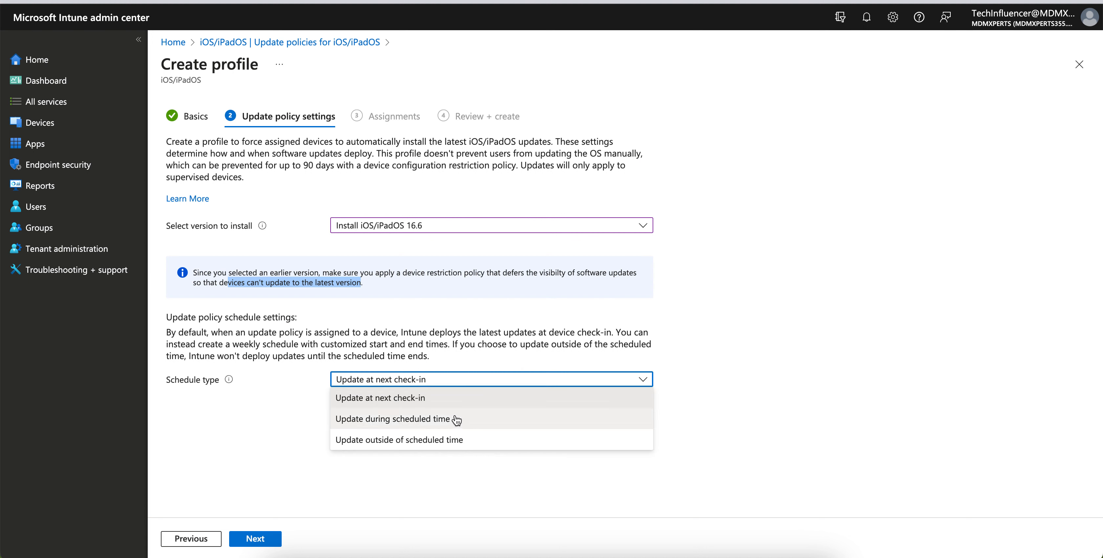
click(489, 439)
scroll(509, 405, down, 1)
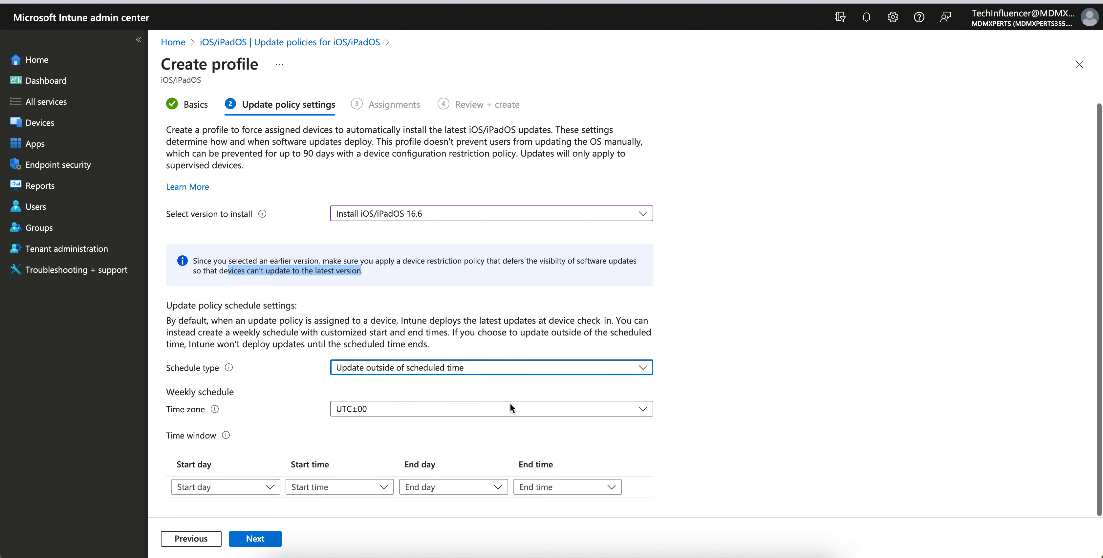
mouse_move(231, 372)
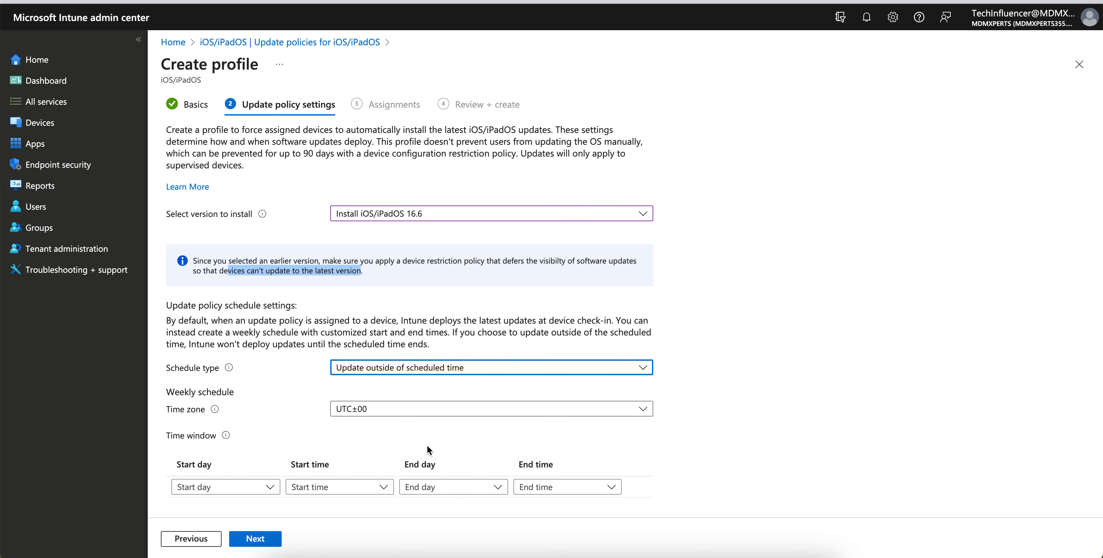
click(435, 410)
scroll(441, 248, down, 5)
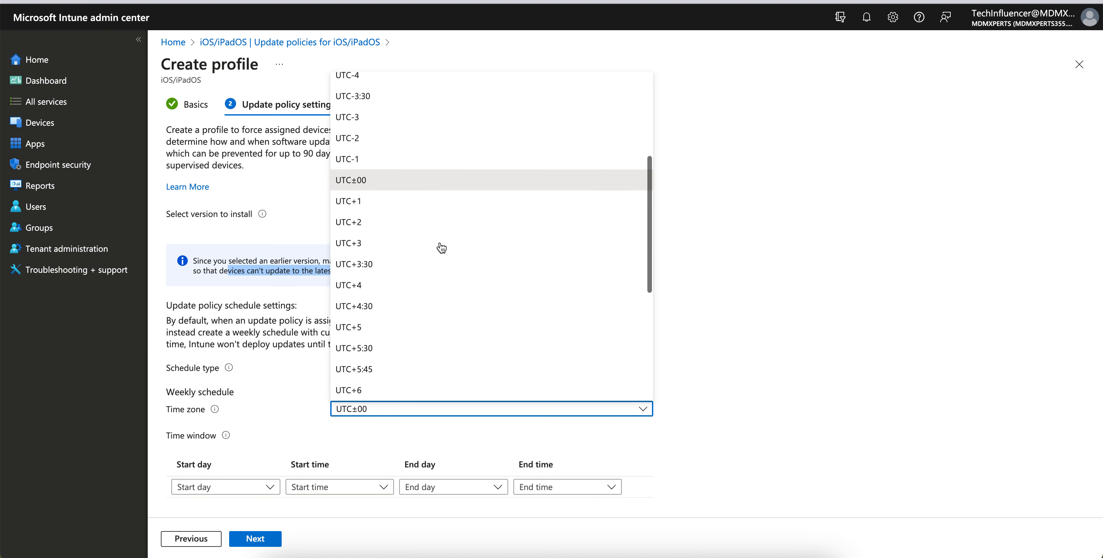
click(423, 348)
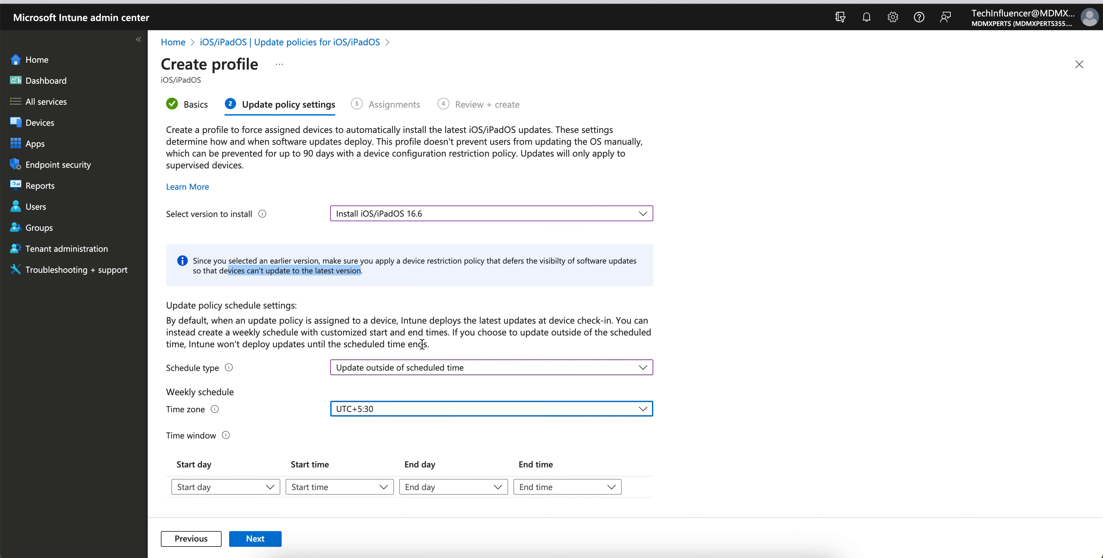
- Set the time window's start day to Sunday and try to continue to the assignments
click(256, 488)
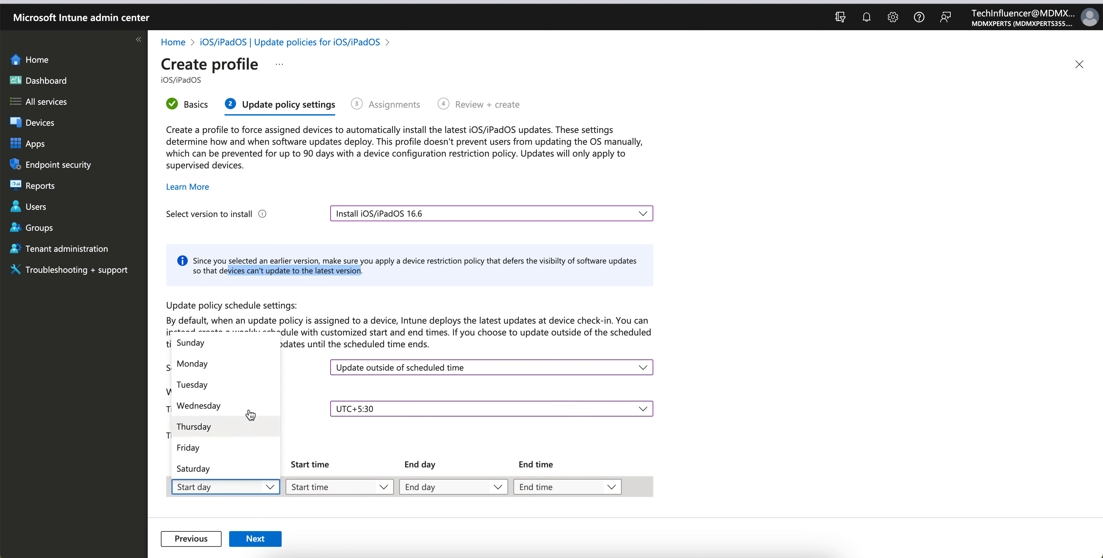
click(234, 343)
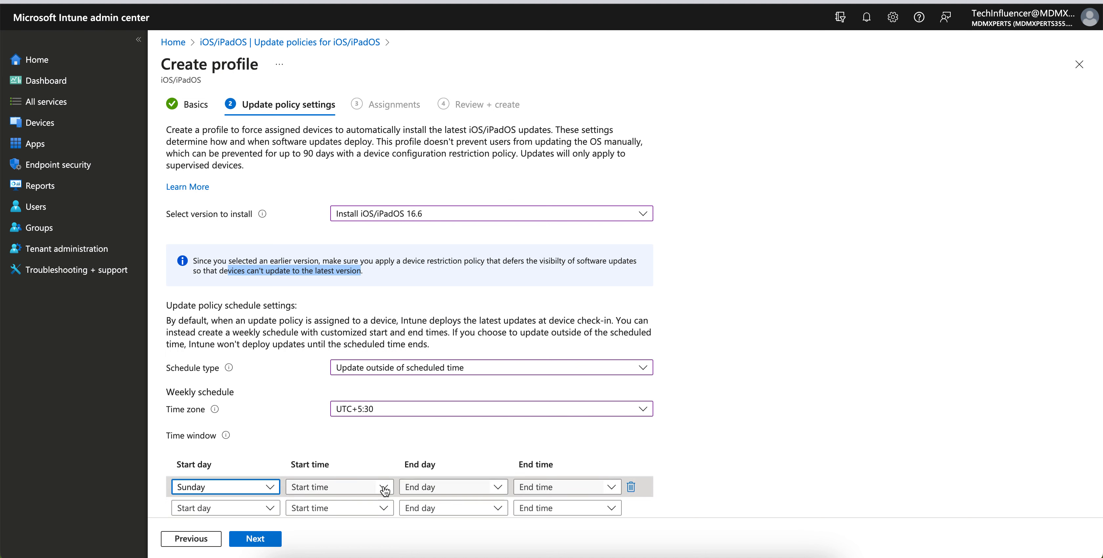
click(264, 538)
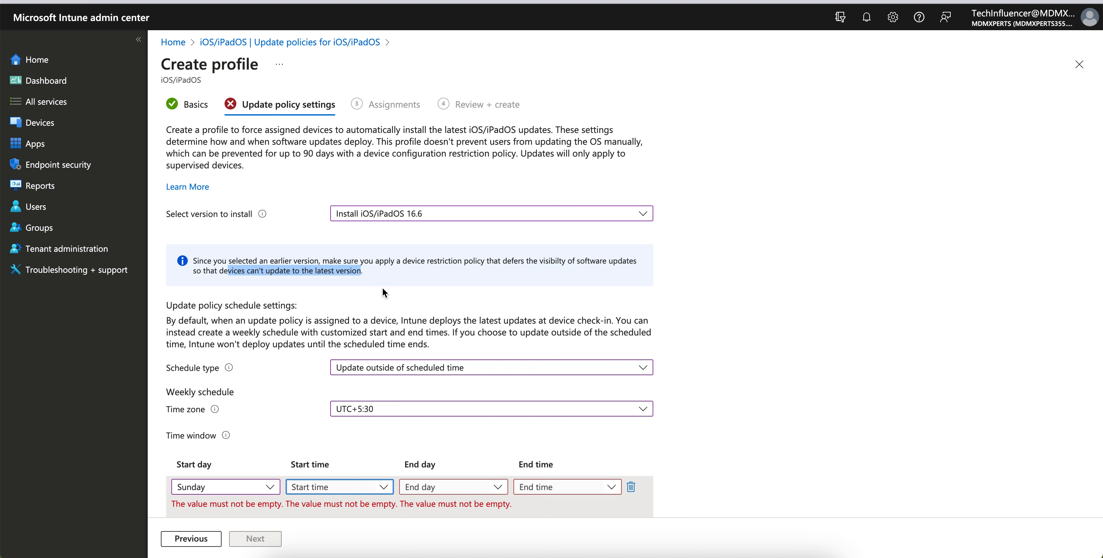
- Set the schedule type to Update at next check-in and continue to the assignments
click(553, 367)
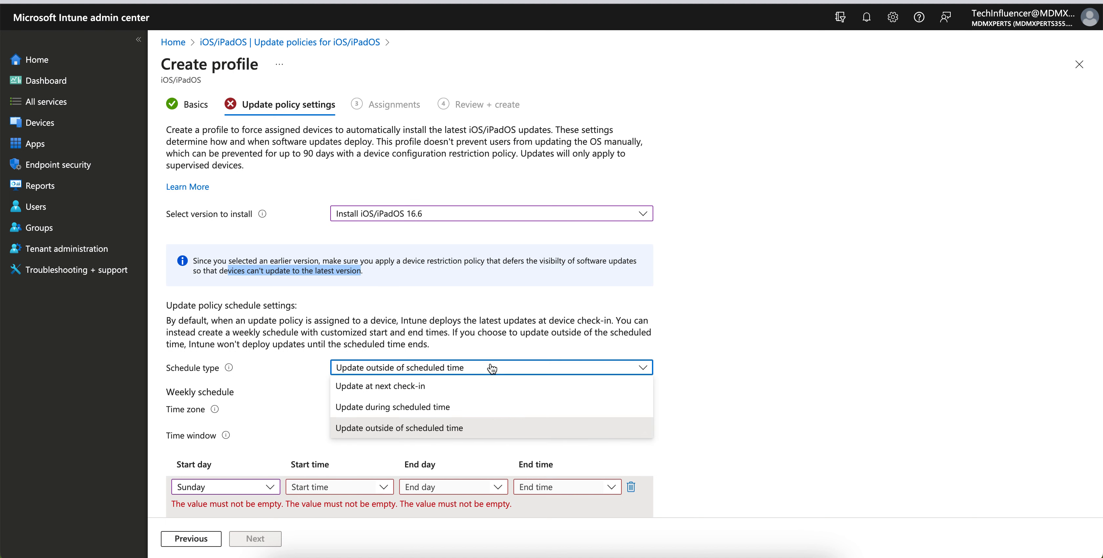
click(429, 389)
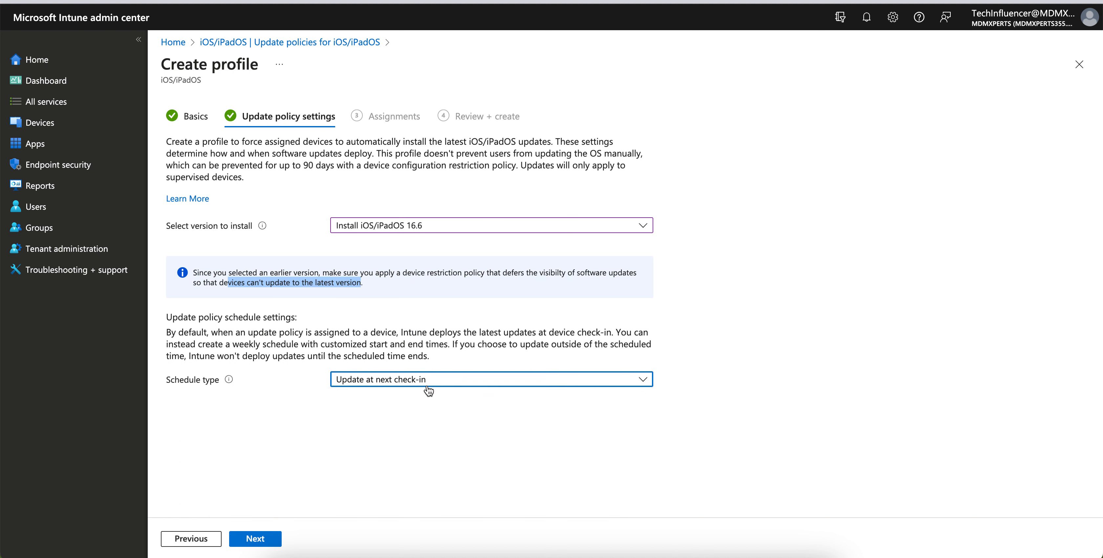
click(268, 543)
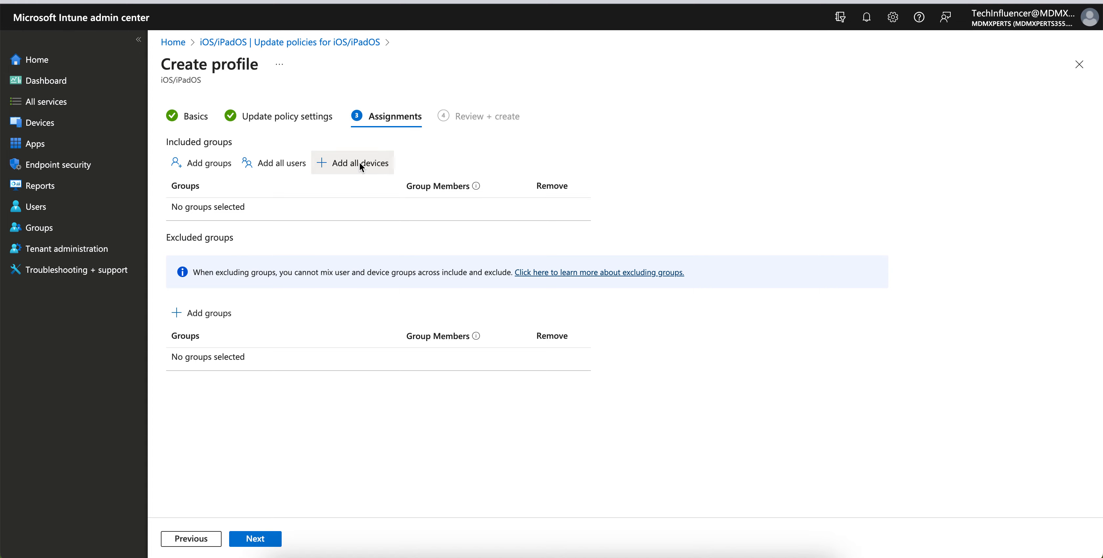
- Assign the update policy to all devices and create the profile
click(356, 163)
click(256, 539)
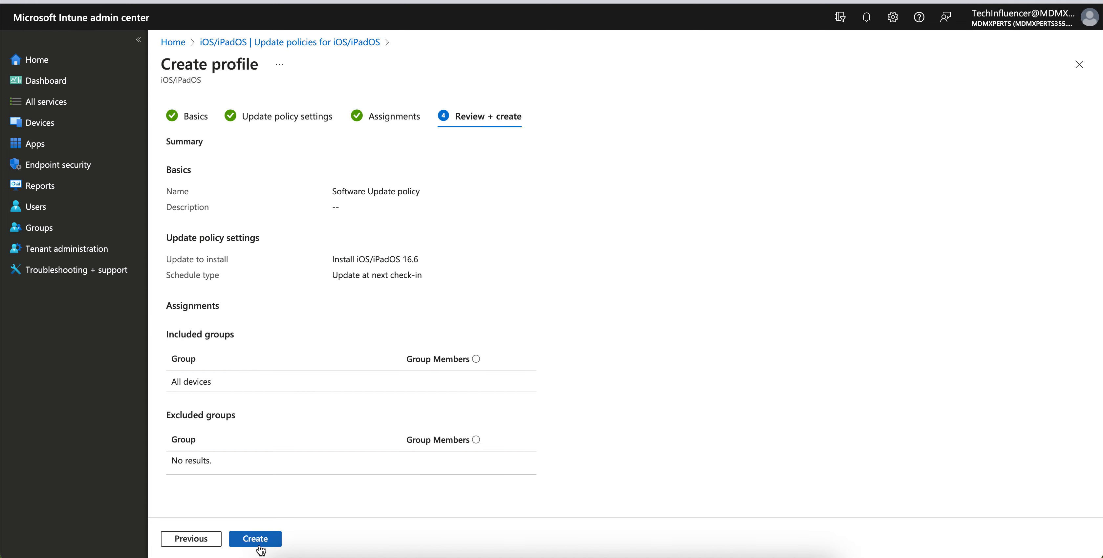
click(258, 543)
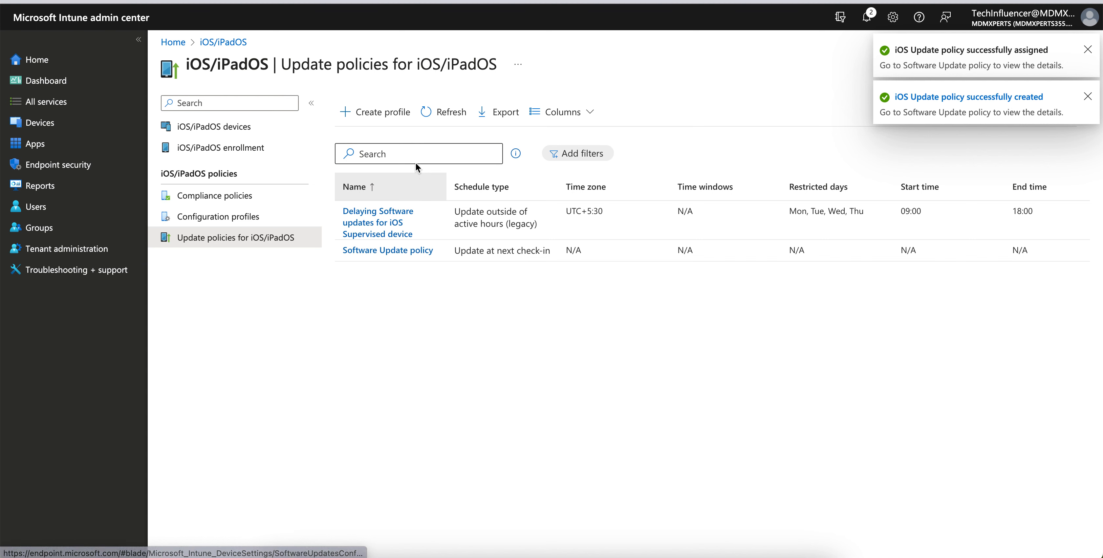
- Refresh the update policies list, examine both policies' schedule types, and check the iOS/iPadOS configuration profiles before returning to the update policies
click(443, 114)
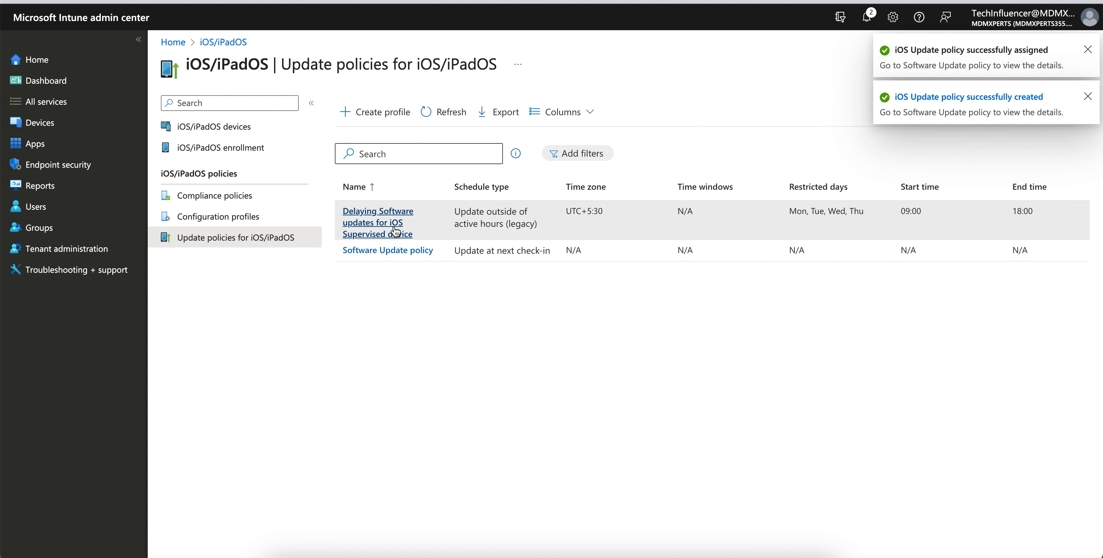
drag(471, 211, 534, 216)
click(535, 283)
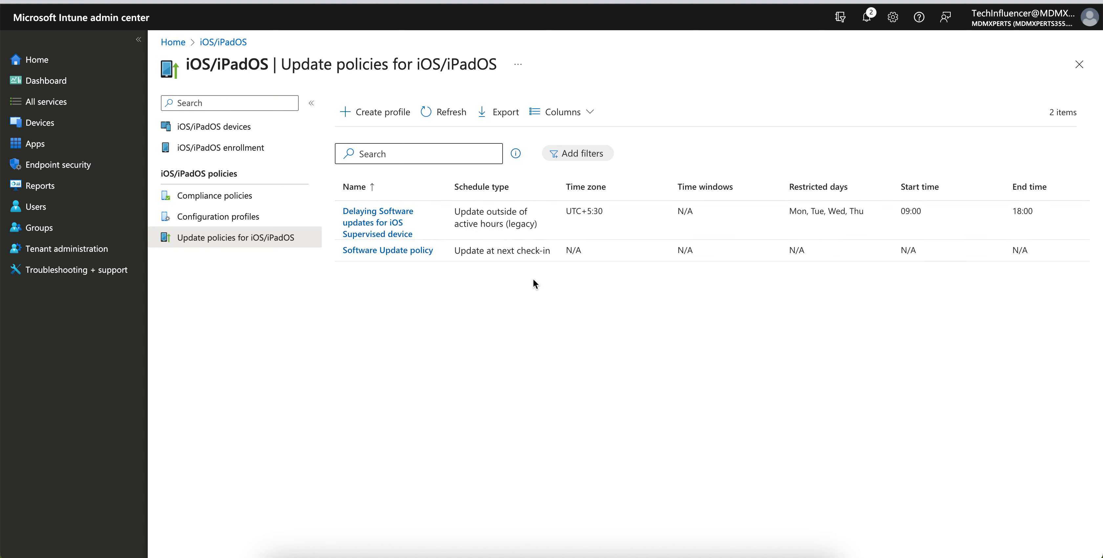
drag(454, 250, 533, 252)
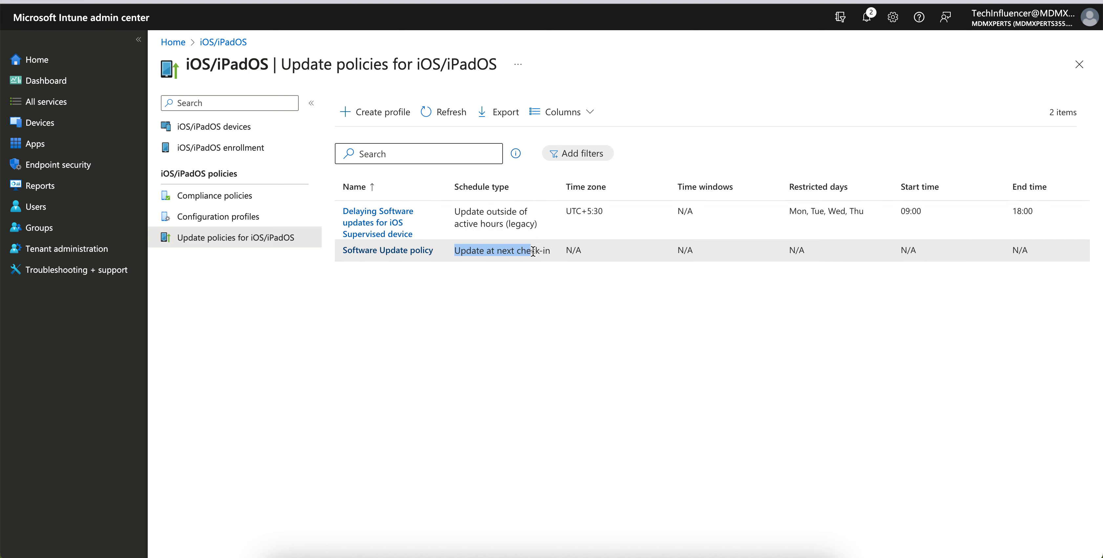
click(524, 269)
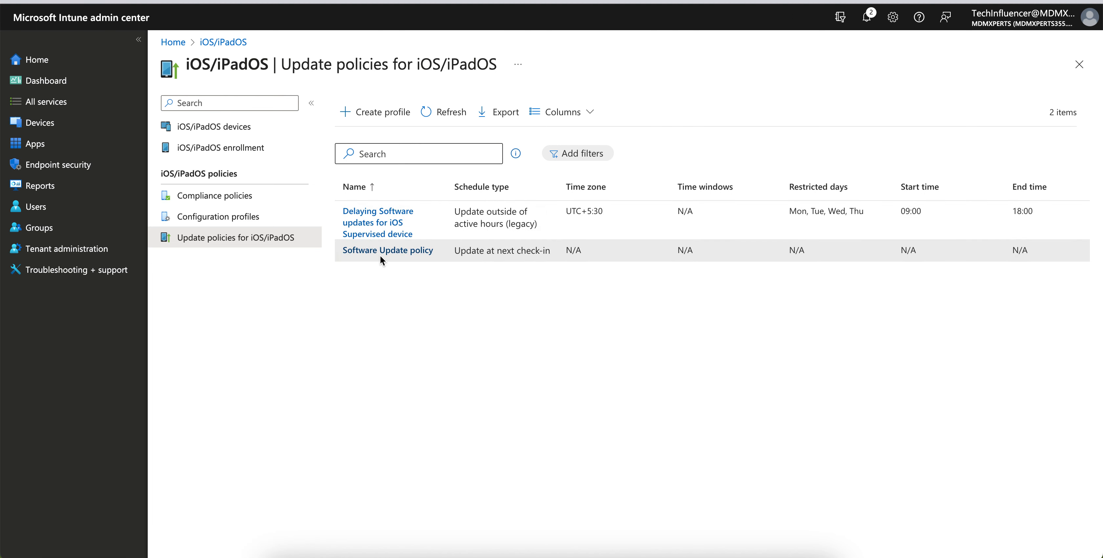
click(260, 217)
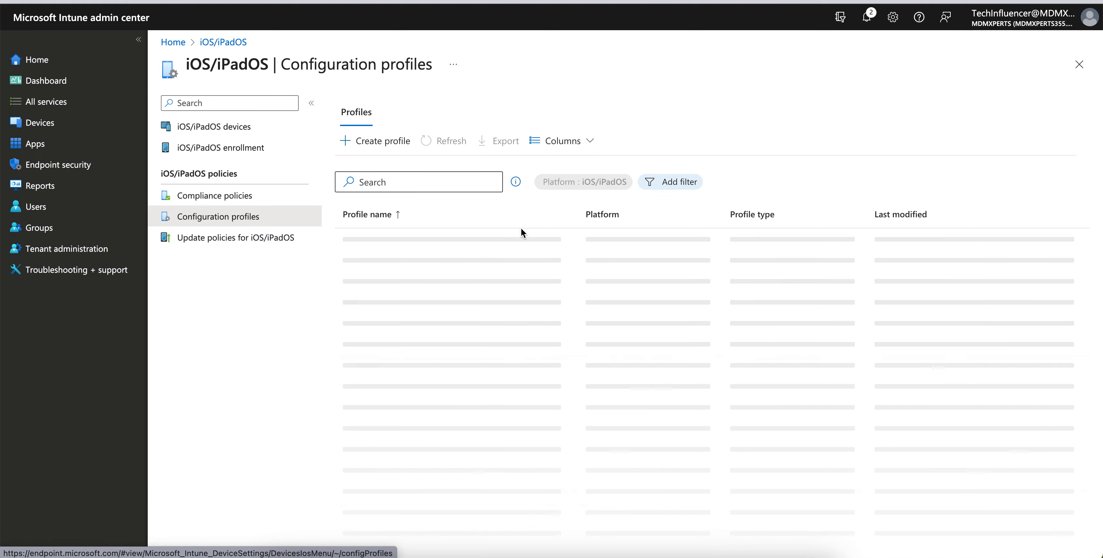
click(247, 238)
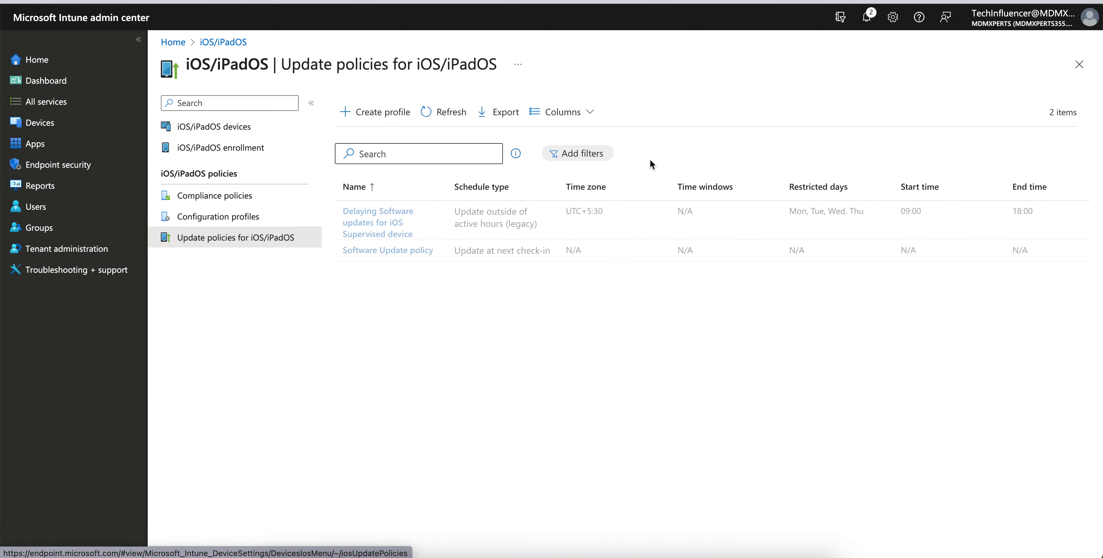